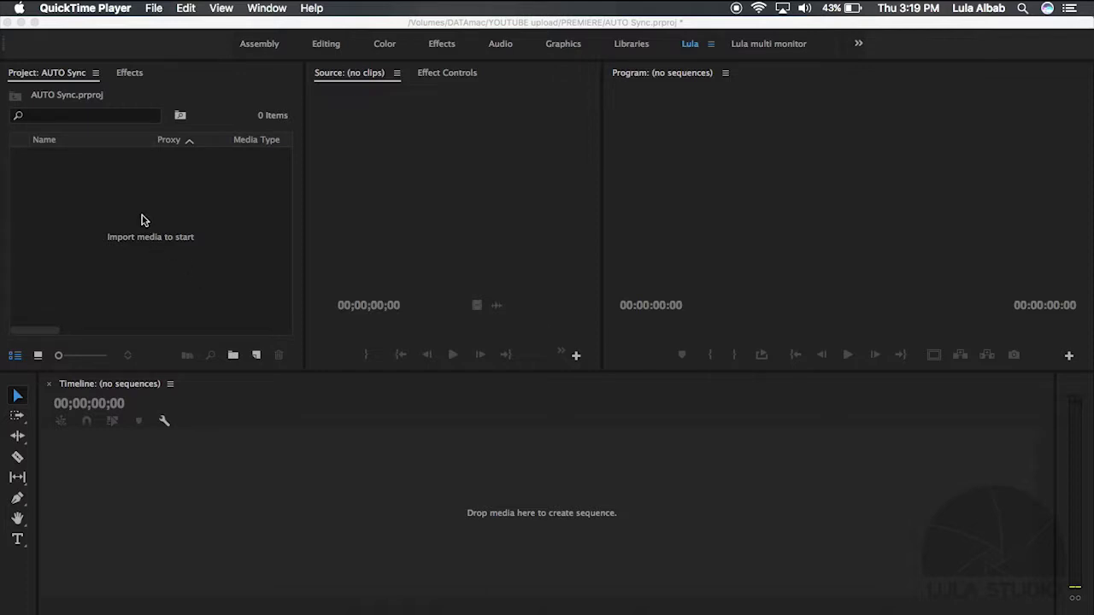
- Import the AUDIO and VIDEO folders from DATAmac > INTERVIEW as bins, dismissing the XML import-failure notice
{"action": "right_click", "coordinate": [97, 211]}
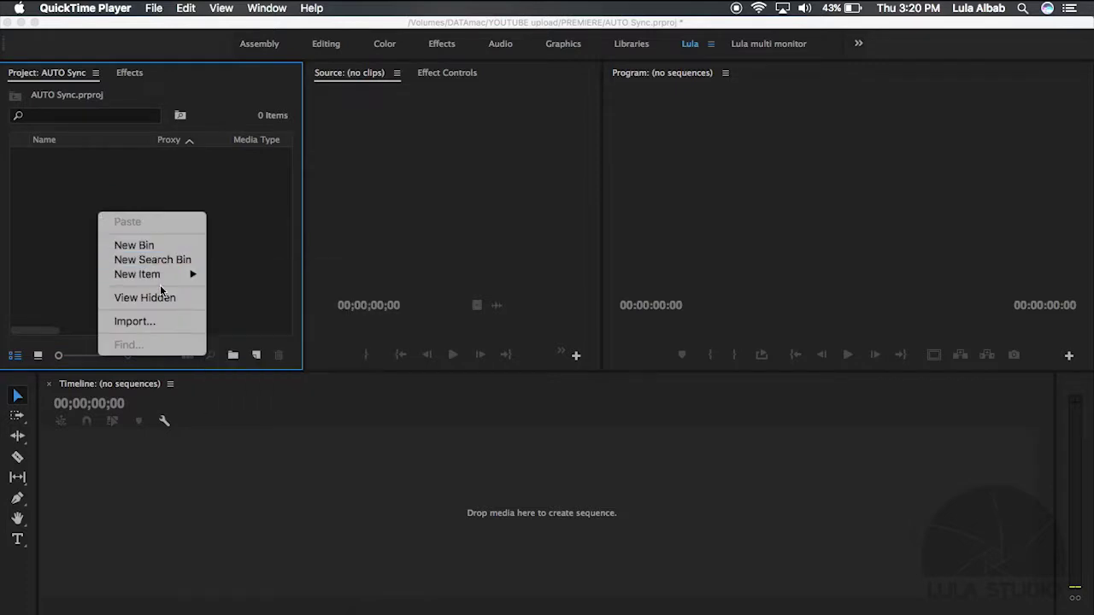
{"action": "left_click", "coordinate": [154, 321]}
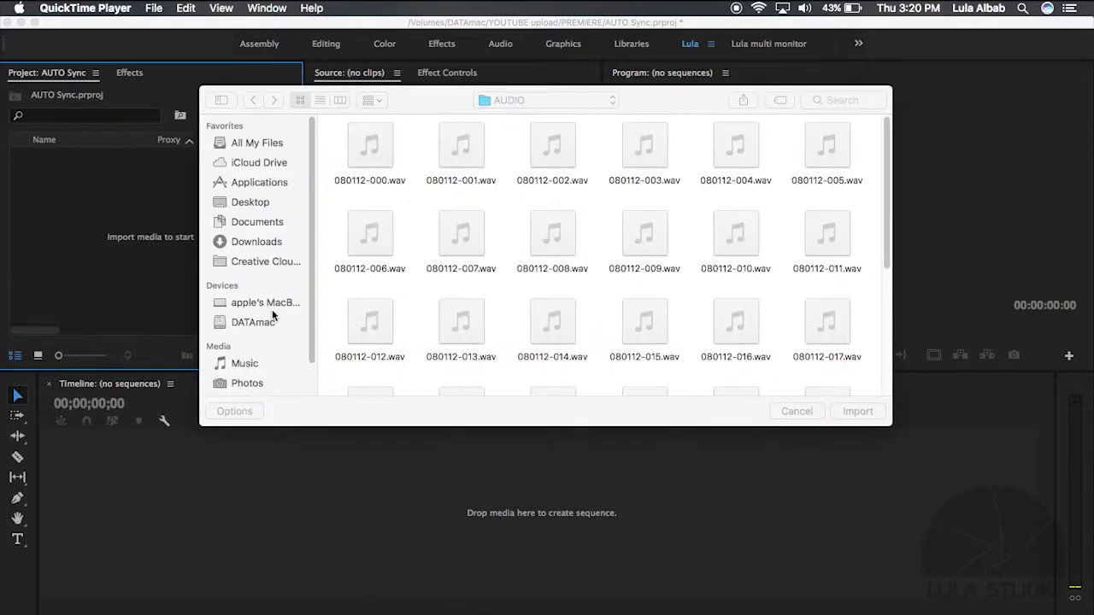
{"action": "left_click", "coordinate": [272, 323]}
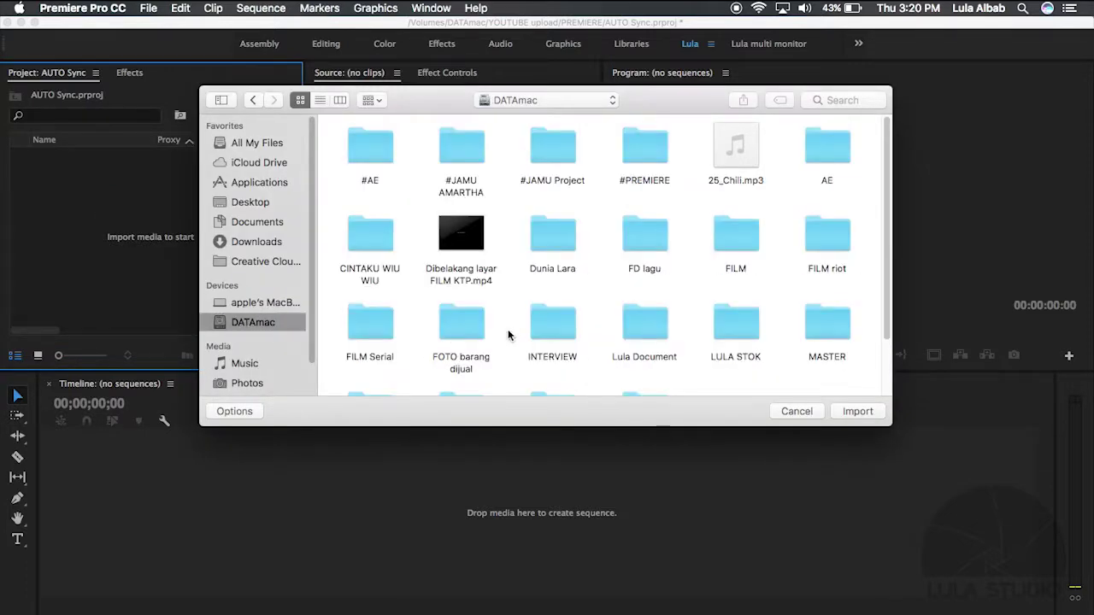
{"action": "scroll", "coordinate": [514, 332], "scroll_direction": "down", "scroll_amount": 2}
{"action": "double_click", "coordinate": [550, 248]}
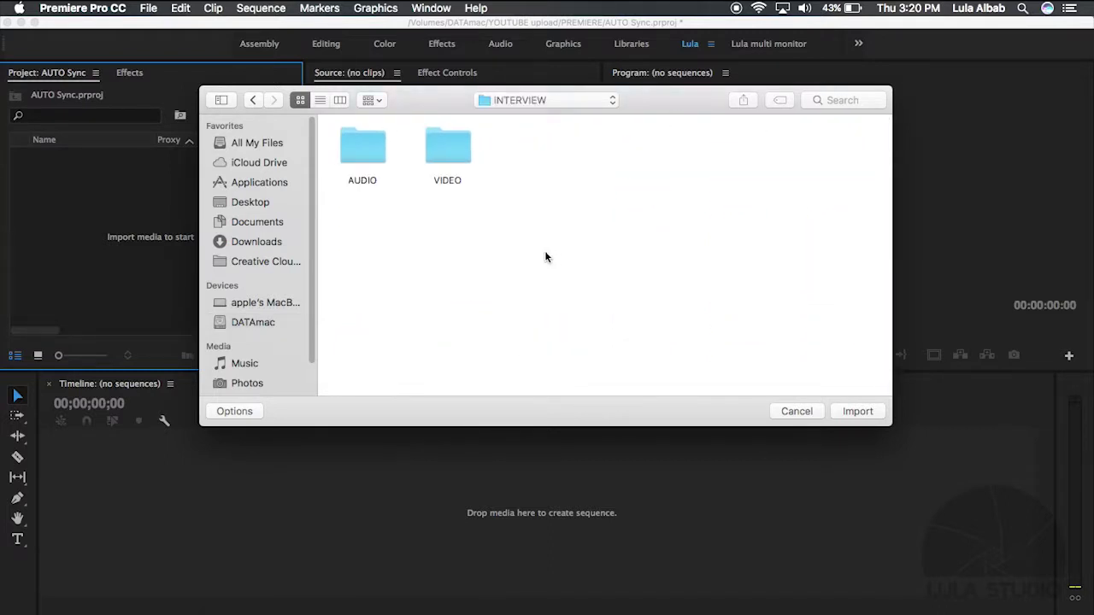
{"action": "left_click_drag", "start_coordinate": [513, 248], "coordinate": [354, 140]}
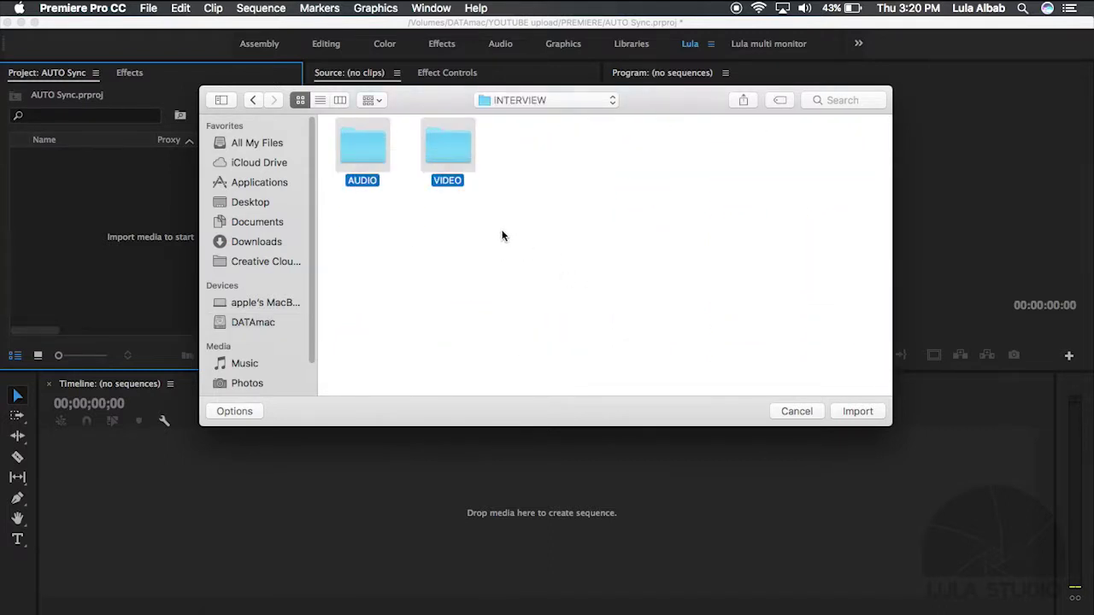
{"action": "left_click", "coordinate": [858, 412]}
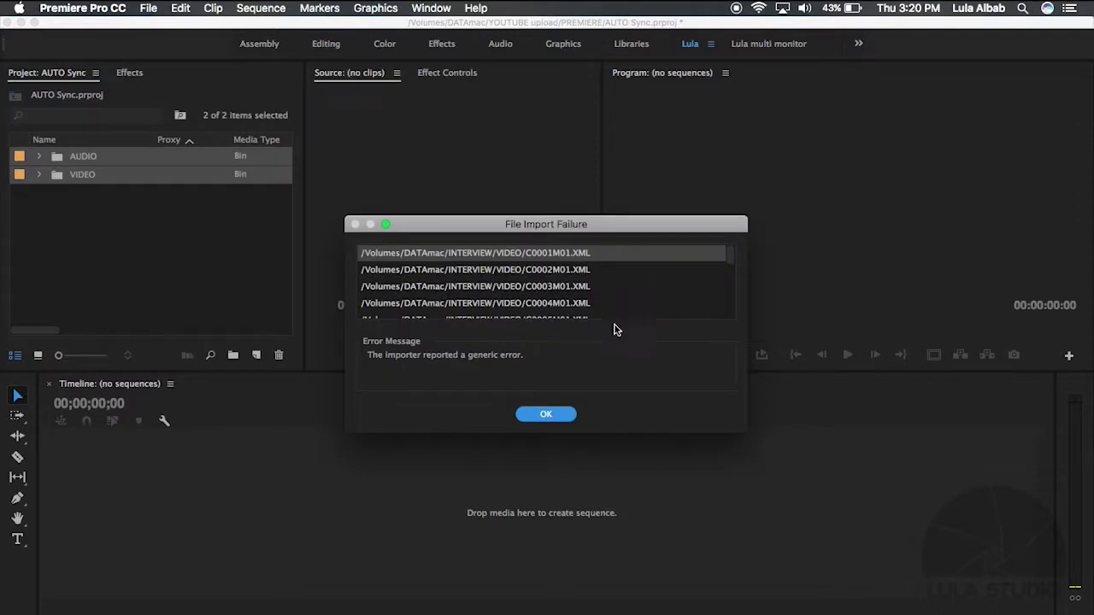
{"action": "left_click", "coordinate": [556, 417]}
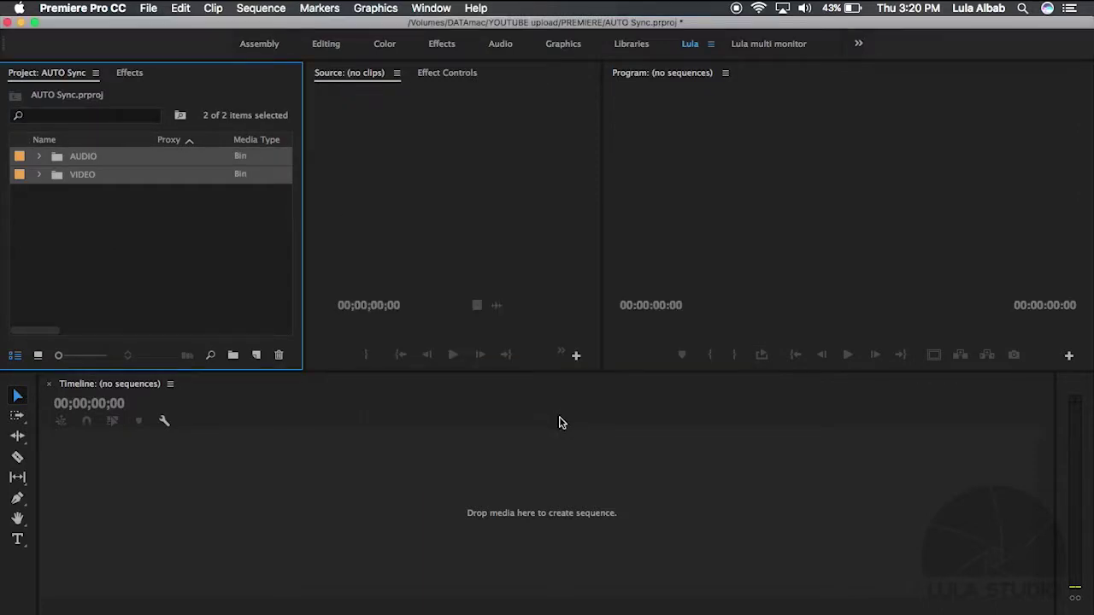
- Create a C0001 sequence from C0001.MP4 and move it out of VIDEO to the project root
{"action": "left_click", "coordinate": [107, 218]}
{"action": "left_click", "coordinate": [39, 175]}
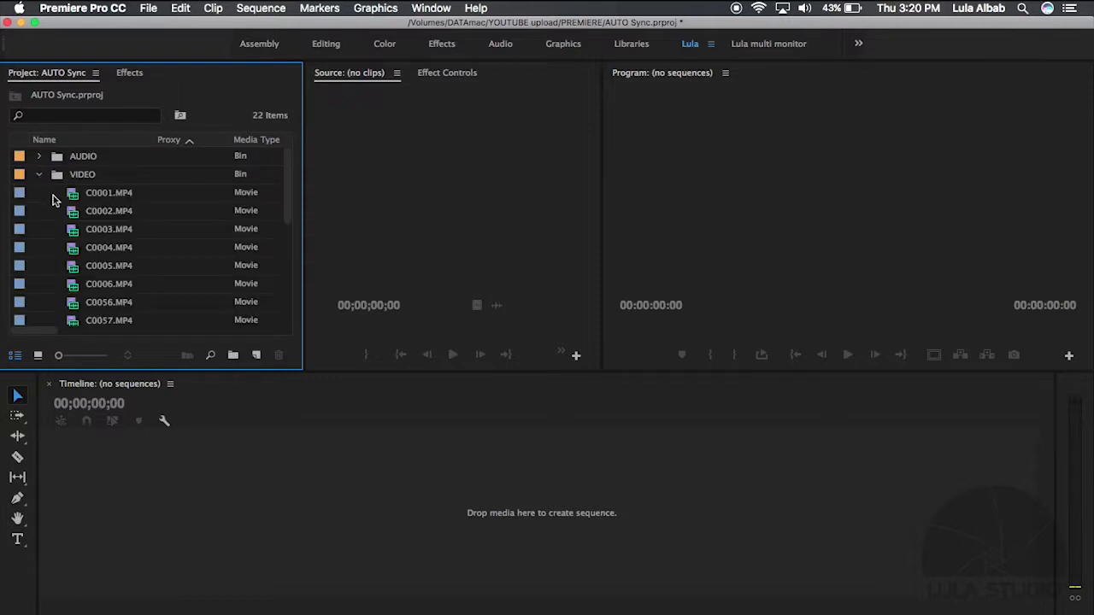
{"action": "left_click", "coordinate": [72, 197]}
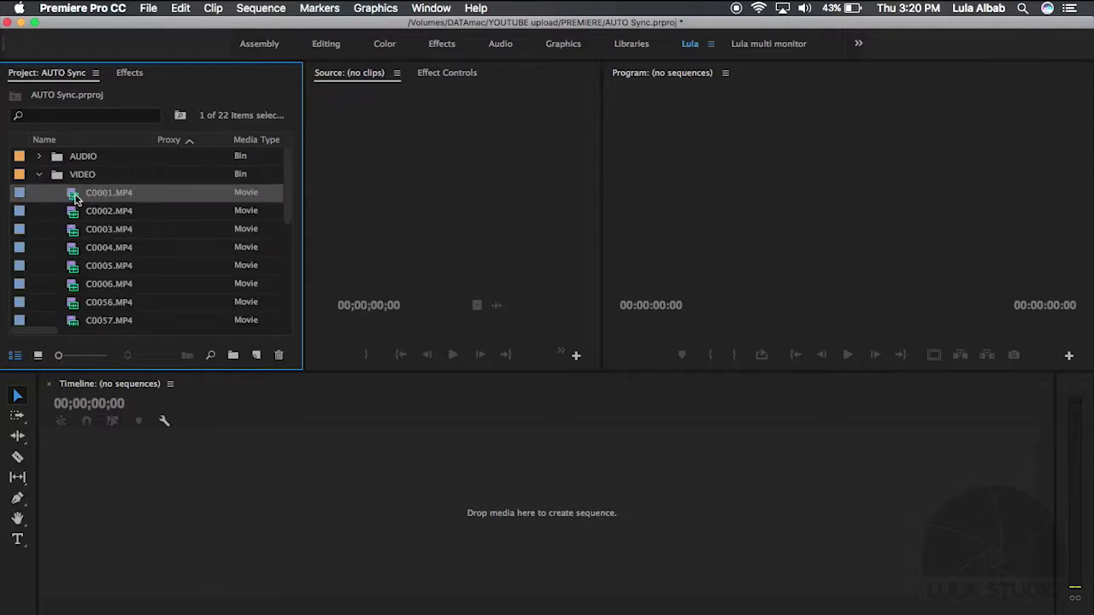
{"action": "left_click_drag", "start_coordinate": [73, 197], "coordinate": [257, 356]}
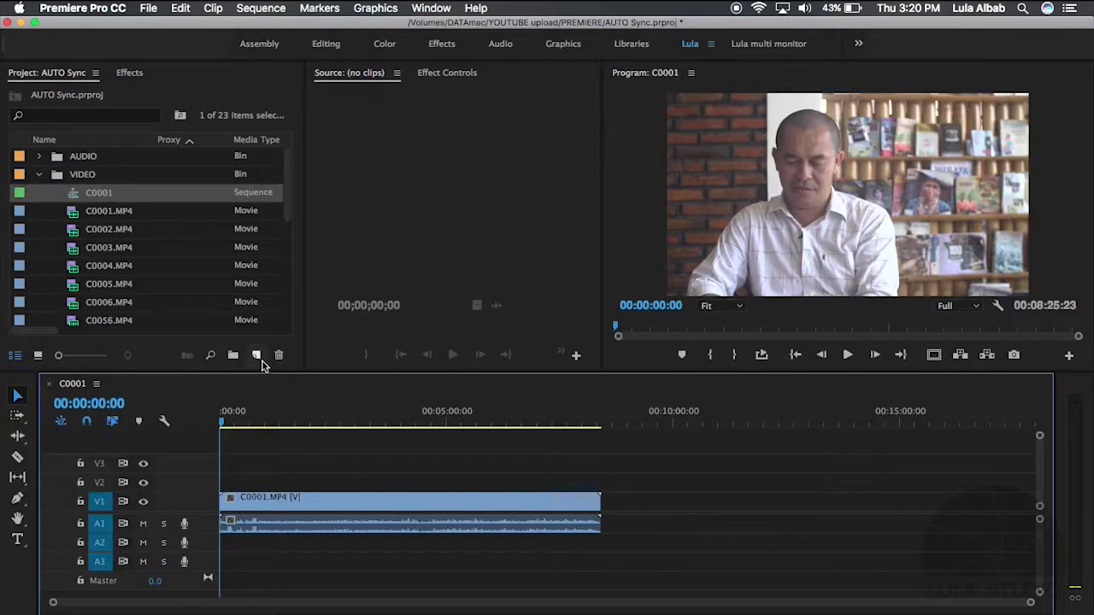
{"action": "left_click", "coordinate": [52, 189]}
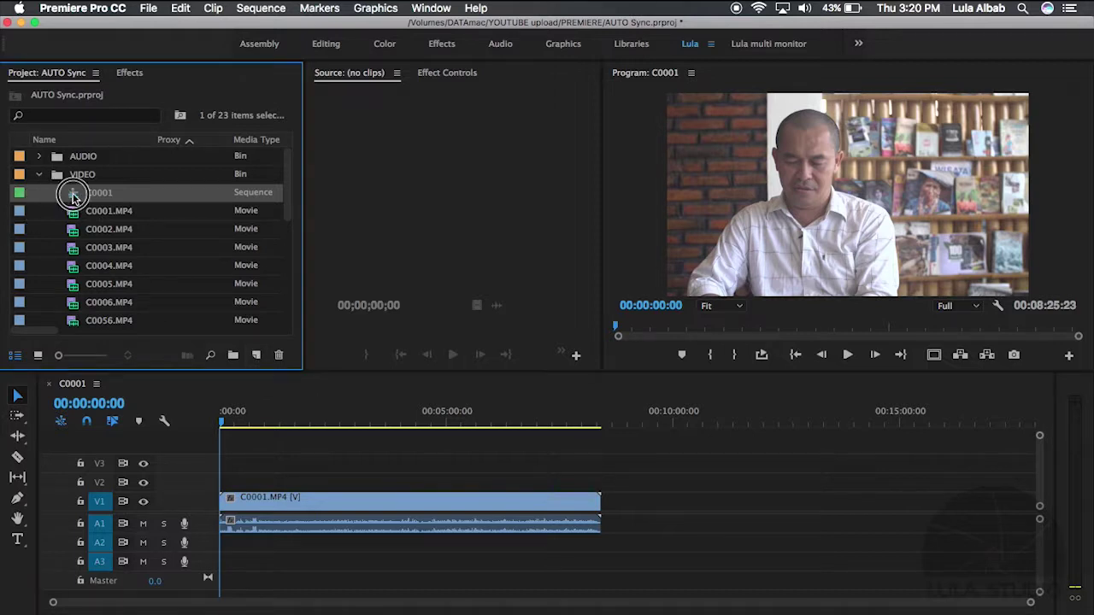
{"action": "left_click_drag", "start_coordinate": [74, 198], "coordinate": [37, 217]}
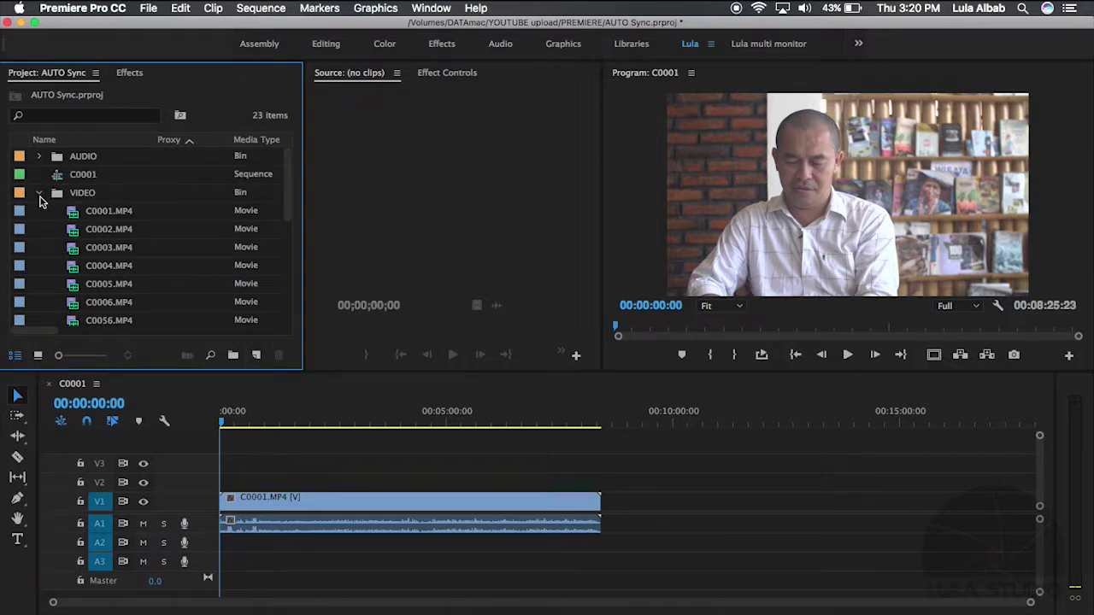
{"action": "left_click", "coordinate": [39, 194]}
- Play back the start of the C0001 sequence to preview the interview footage
{"action": "left_click", "coordinate": [228, 424]}
{"action": "key", "text": "space"}
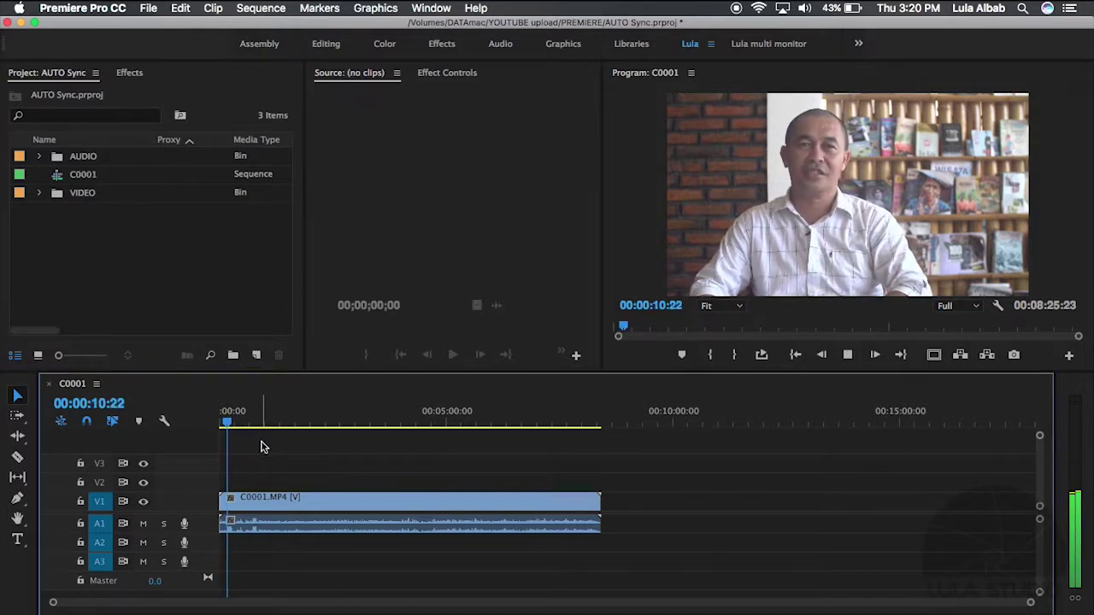
{"action": "key", "text": "space"}
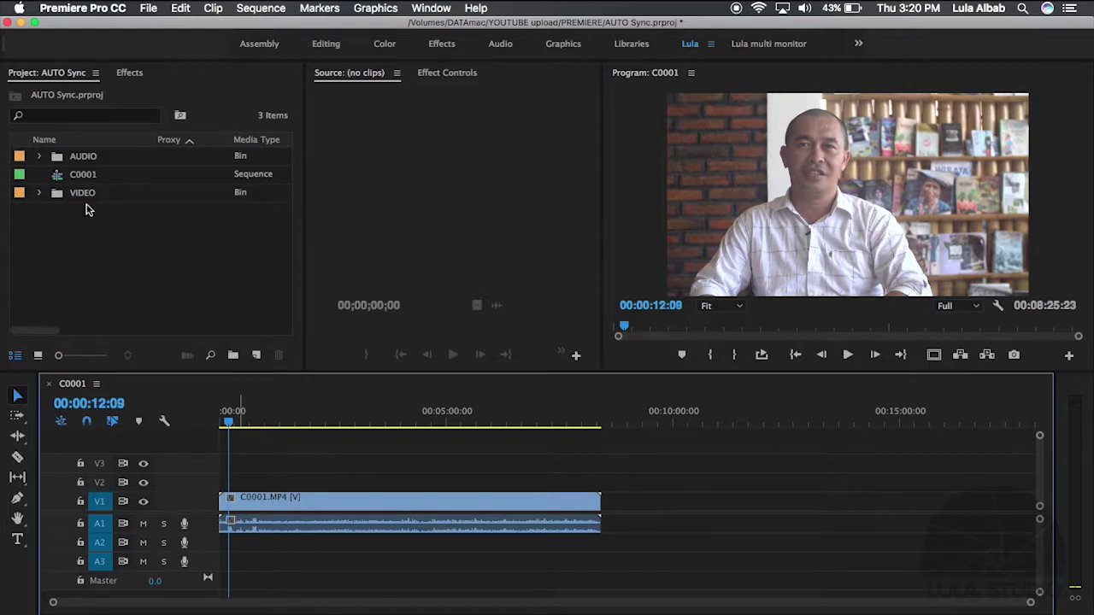
{"action": "left_click", "coordinate": [65, 158]}
- Place 080112-000.wav on track A2 under C0001.MP4 and select the V1, A1 and A2 clips
{"action": "left_click", "coordinate": [39, 157]}
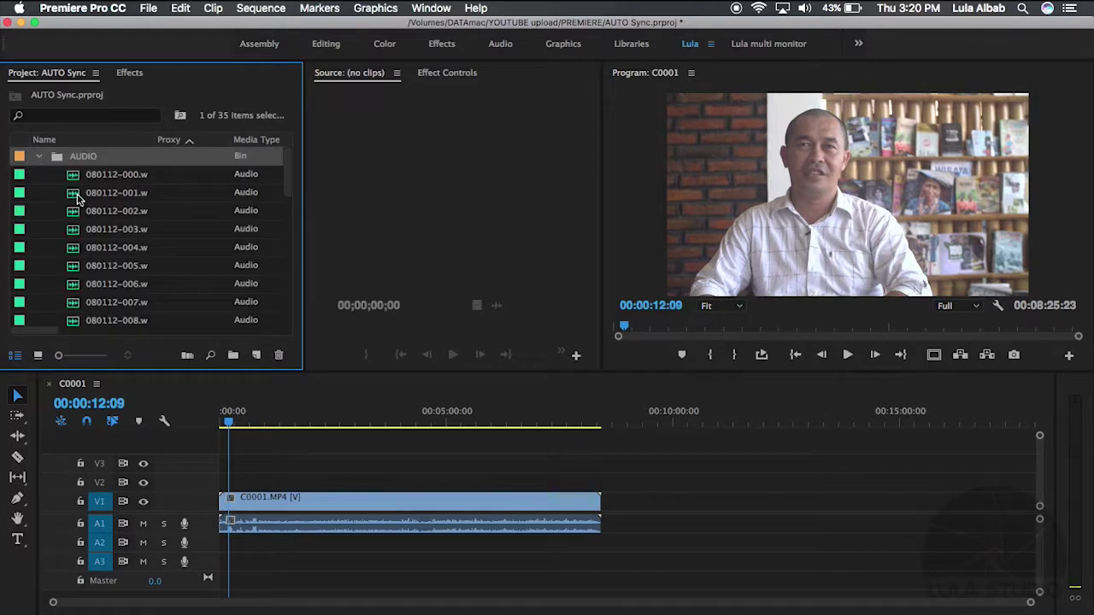
{"action": "scroll", "coordinate": [78, 205], "scroll_direction": "down", "scroll_amount": 8}
{"action": "scroll", "coordinate": [81, 218], "scroll_direction": "up", "scroll_amount": 5}
{"action": "scroll", "coordinate": [83, 221], "scroll_direction": "up", "scroll_amount": 3}
{"action": "left_click", "coordinate": [71, 180]}
{"action": "left_click_drag", "start_coordinate": [73, 183], "coordinate": [256, 542]}
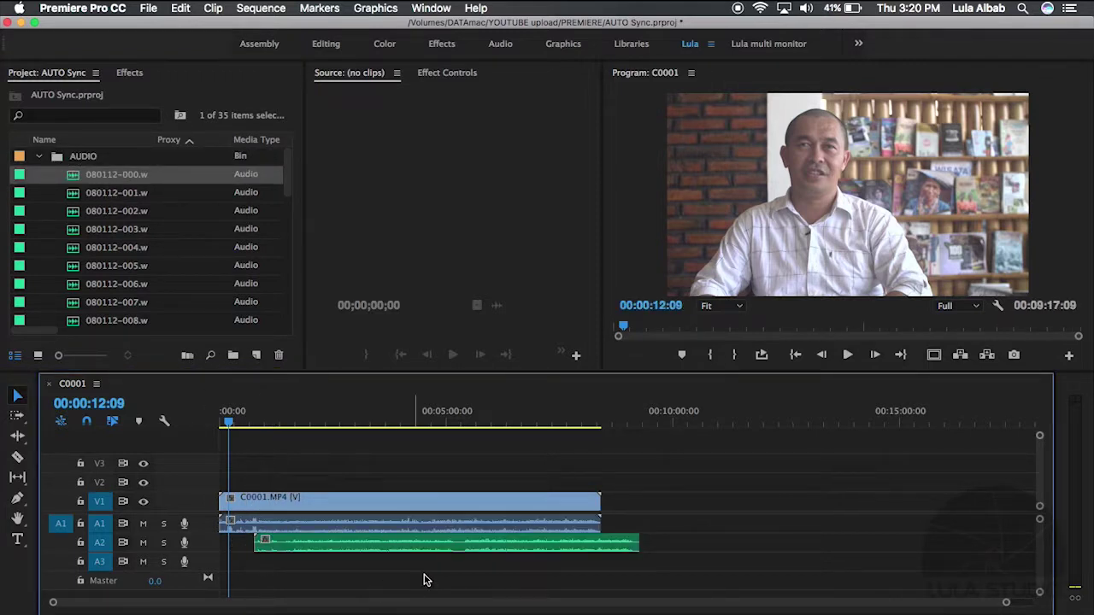
{"action": "left_click_drag", "start_coordinate": [345, 476], "coordinate": [462, 560]}
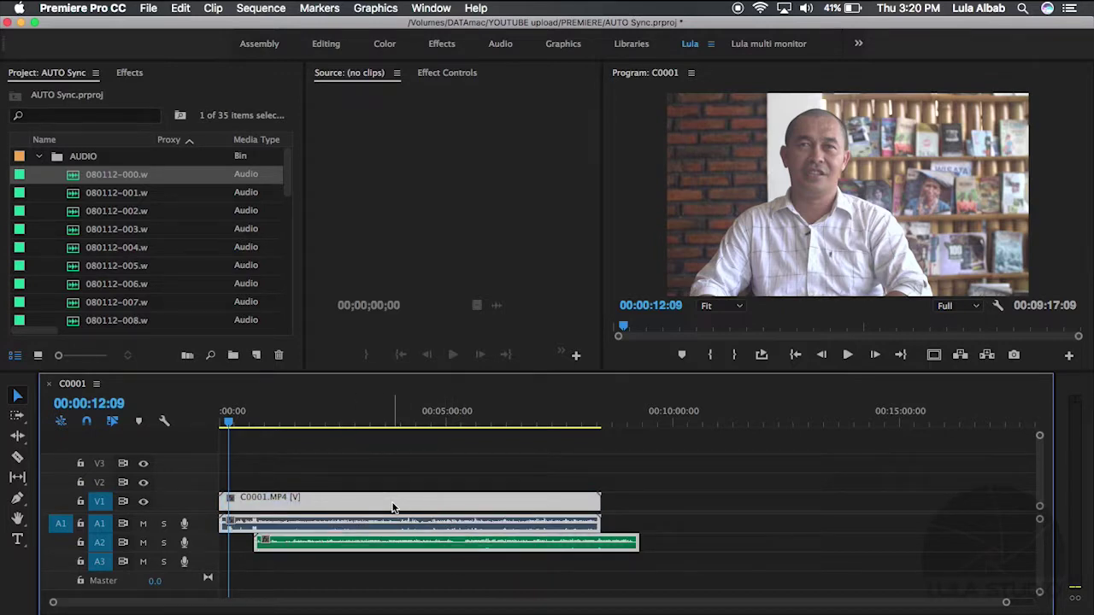
- Synchronize C0001.MP4 with 080112-000 by audio, then mute the camera audio on track A1
{"action": "right_click", "coordinate": [392, 508]}
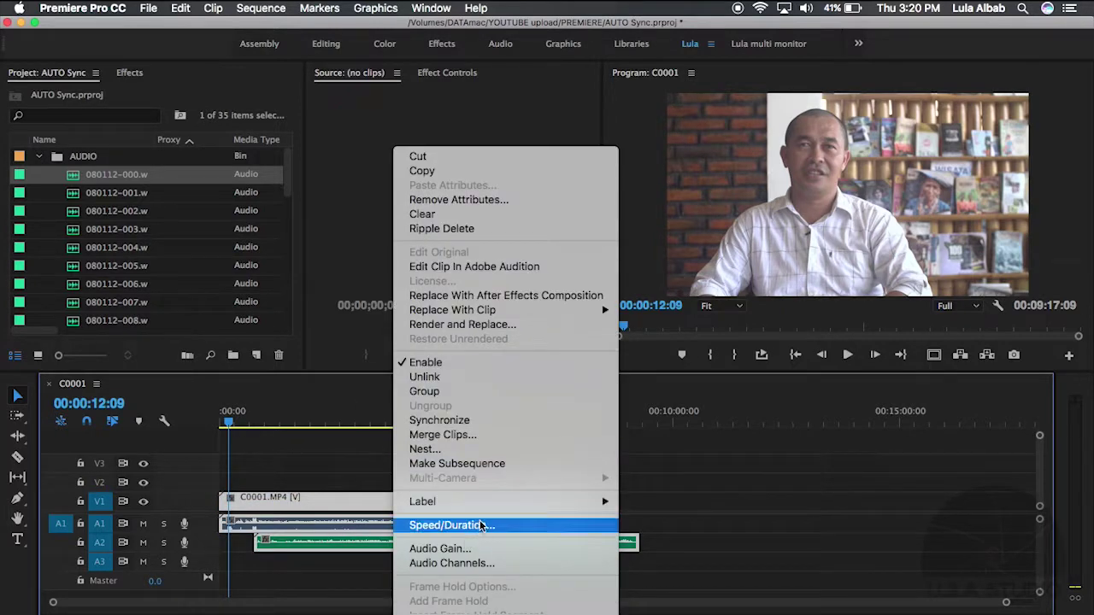
{"action": "scroll", "coordinate": [480, 526], "scroll_direction": "down", "scroll_amount": 5}
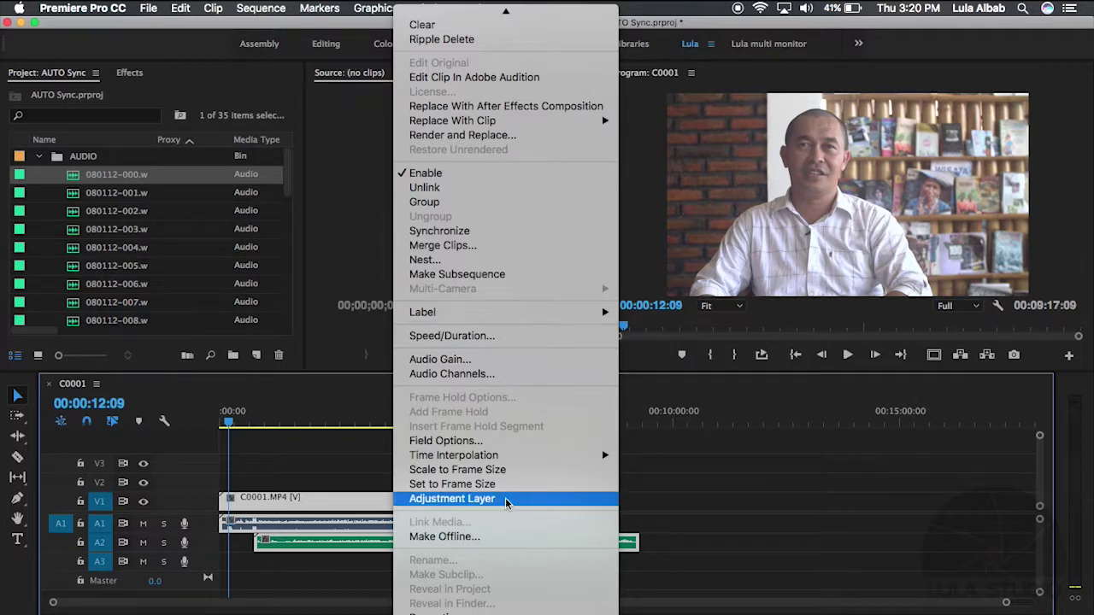
{"action": "left_click", "coordinate": [466, 233]}
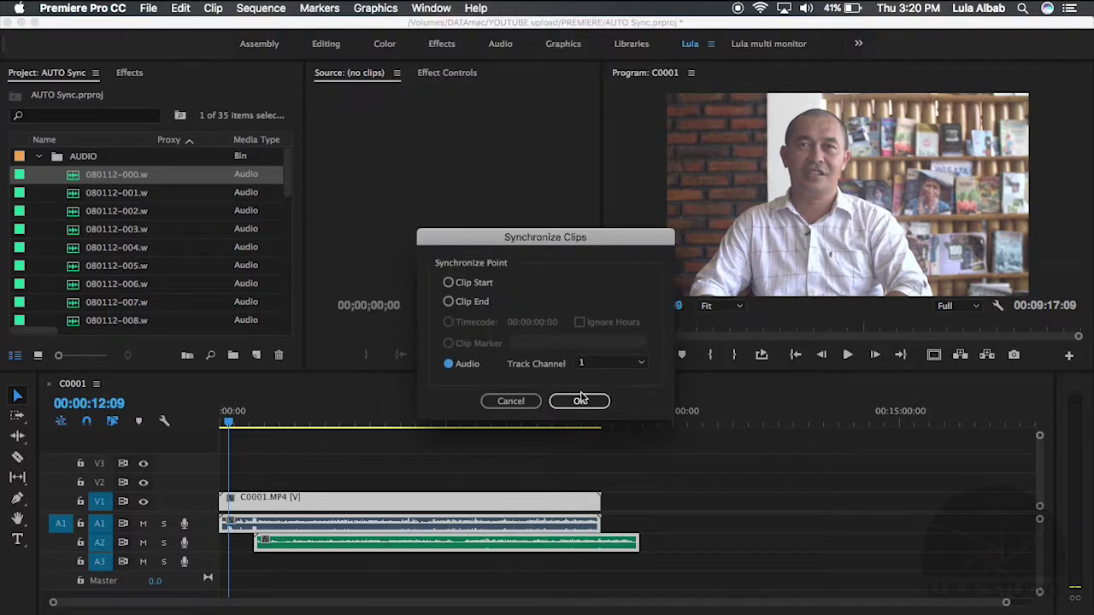
{"action": "left_click", "coordinate": [580, 408]}
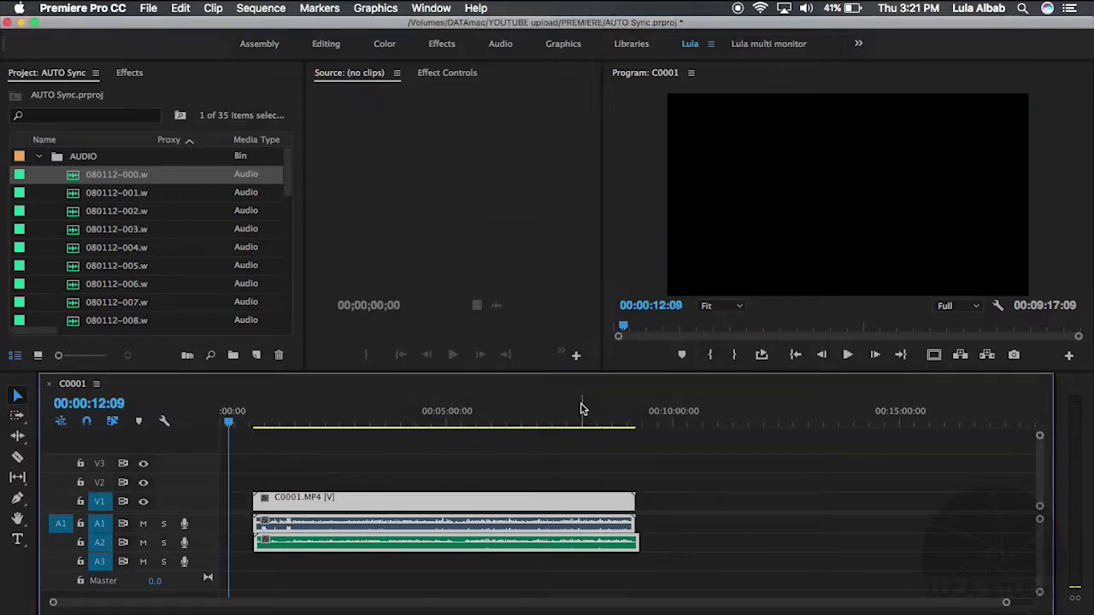
{"action": "left_click", "coordinate": [350, 417]}
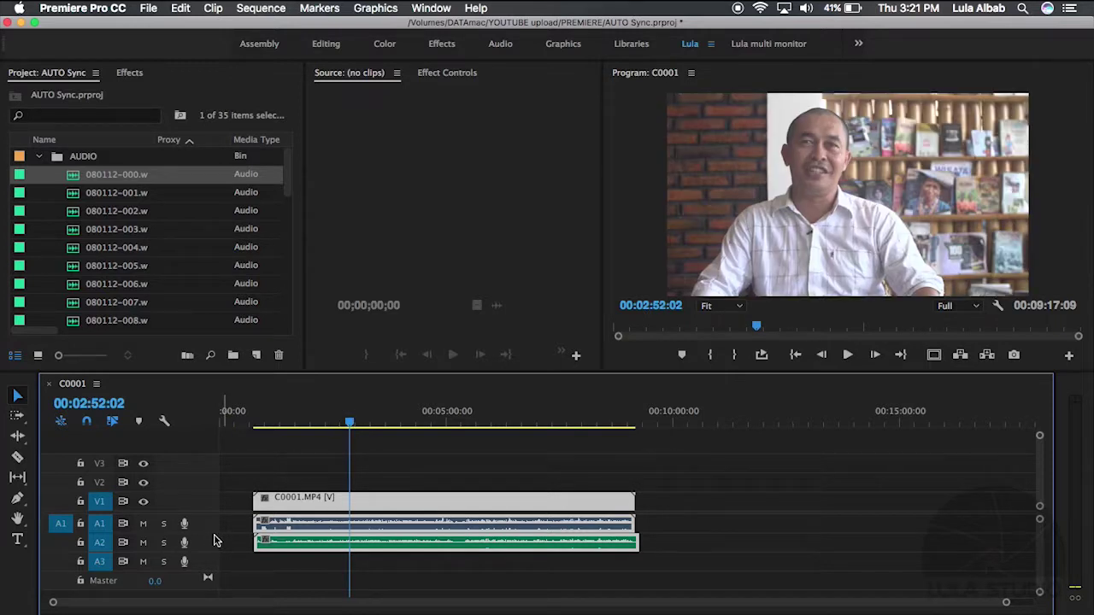
{"action": "left_click", "coordinate": [143, 523]}
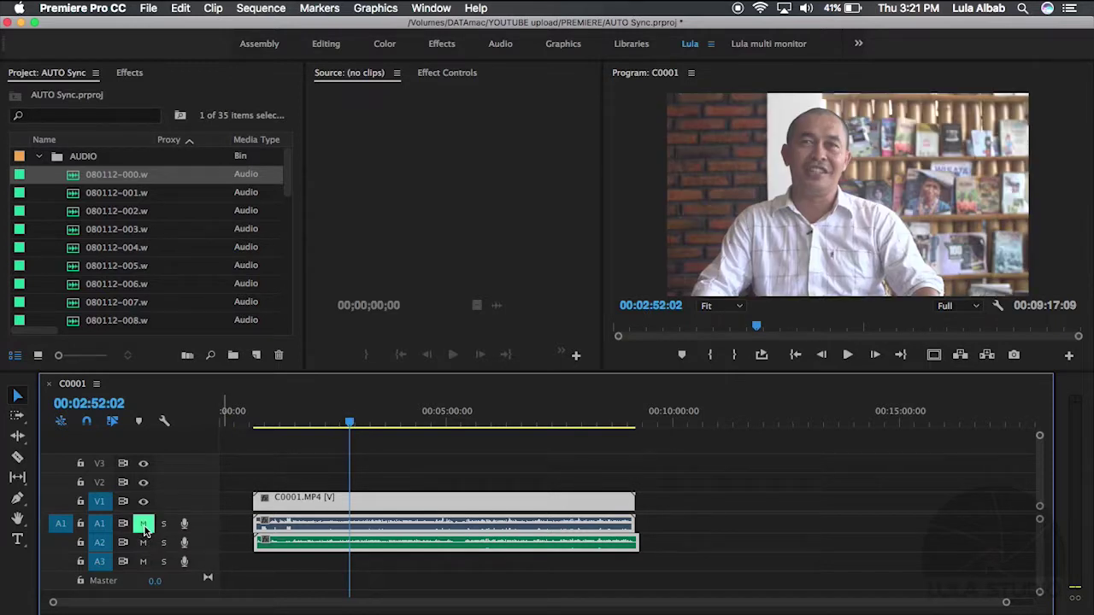
- Check the synced playback, then unlink C0001's camera audio and clear it from track A1
{"action": "key", "text": "space"}
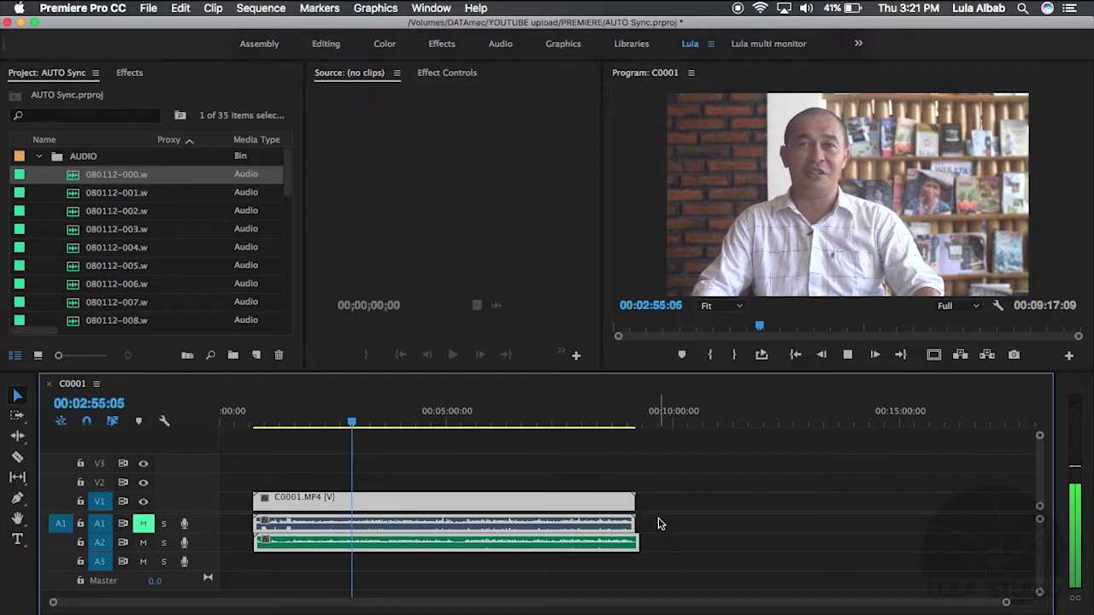
{"action": "key", "text": "space"}
{"action": "key", "text": "super+a"}
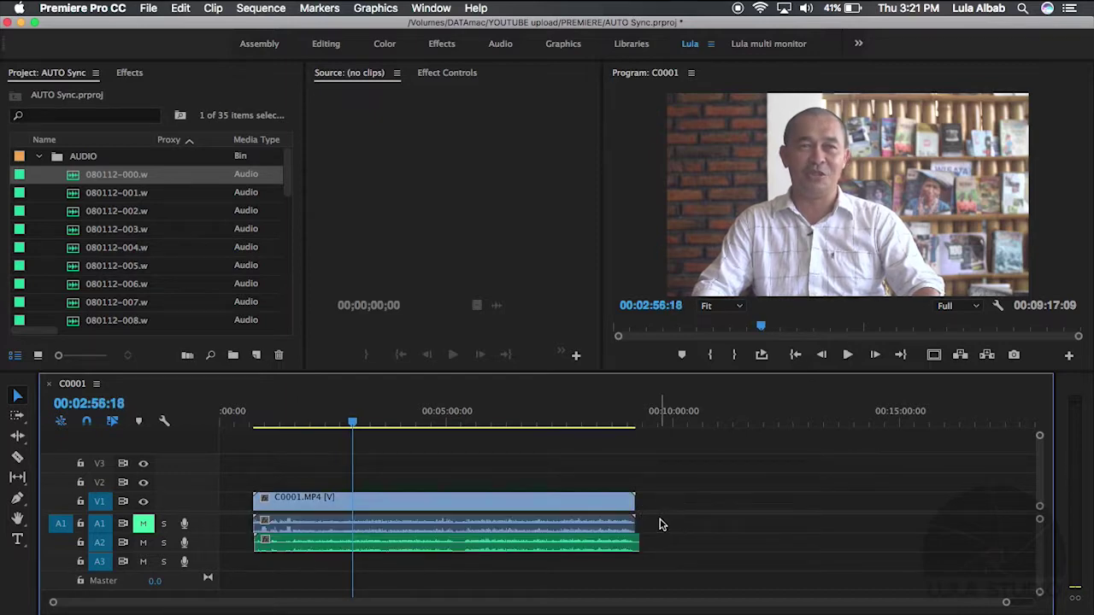
{"action": "left_click", "coordinate": [460, 507]}
{"action": "right_click", "coordinate": [450, 506]}
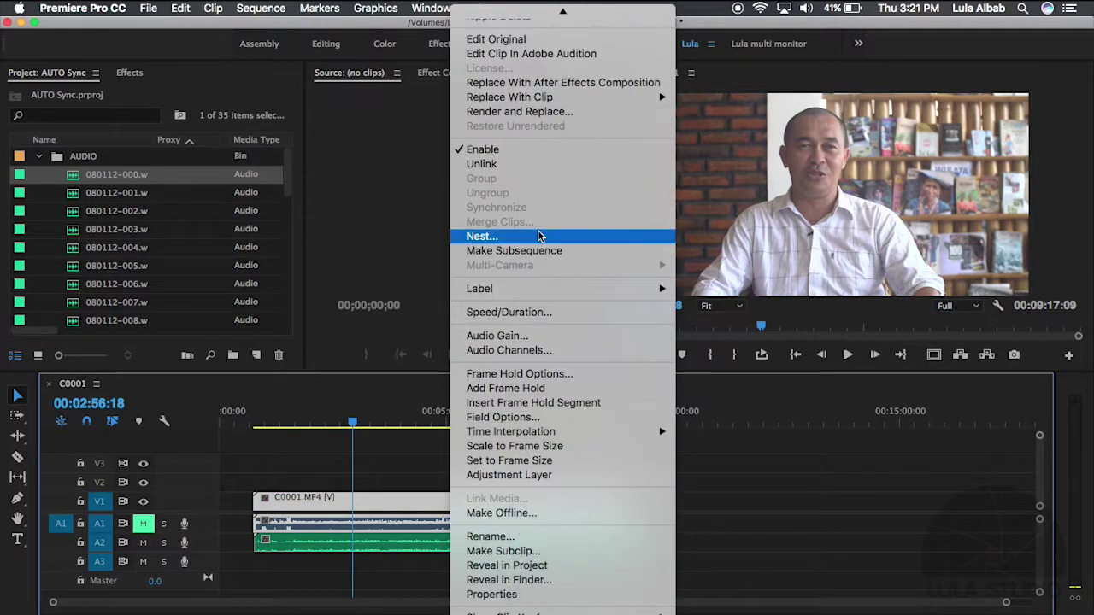
{"action": "left_click", "coordinate": [502, 164]}
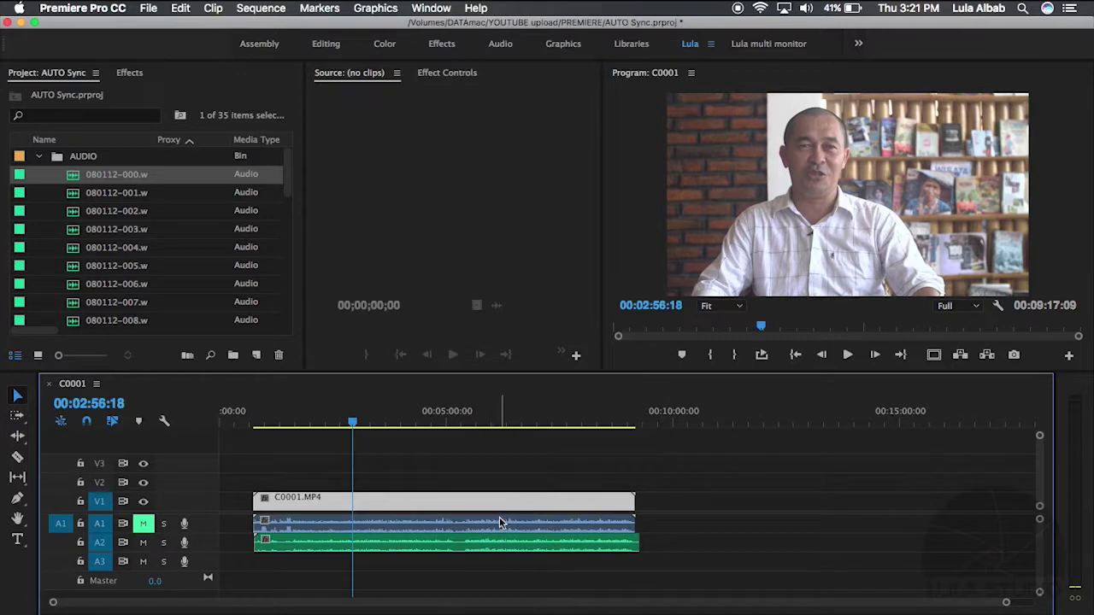
{"action": "left_click", "coordinate": [501, 521]}
{"action": "right_click", "coordinate": [505, 528]}
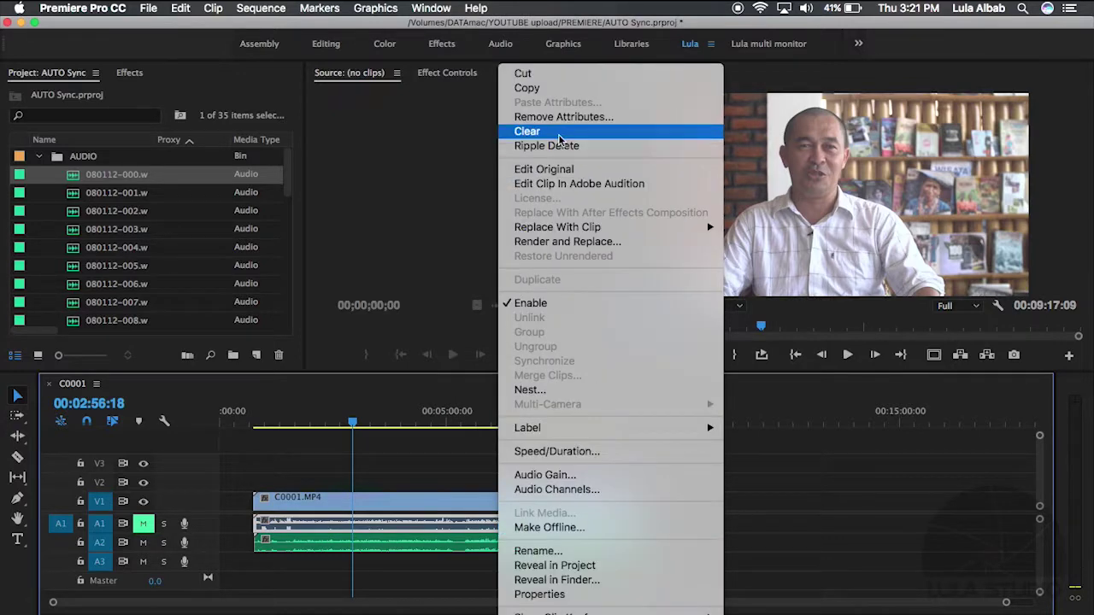
{"action": "left_click", "coordinate": [547, 131]}
- Link the A2 WAV audio to the C0001 video and play back to check sync
{"action": "left_click", "coordinate": [482, 544]}
{"action": "right_click", "coordinate": [482, 544]}
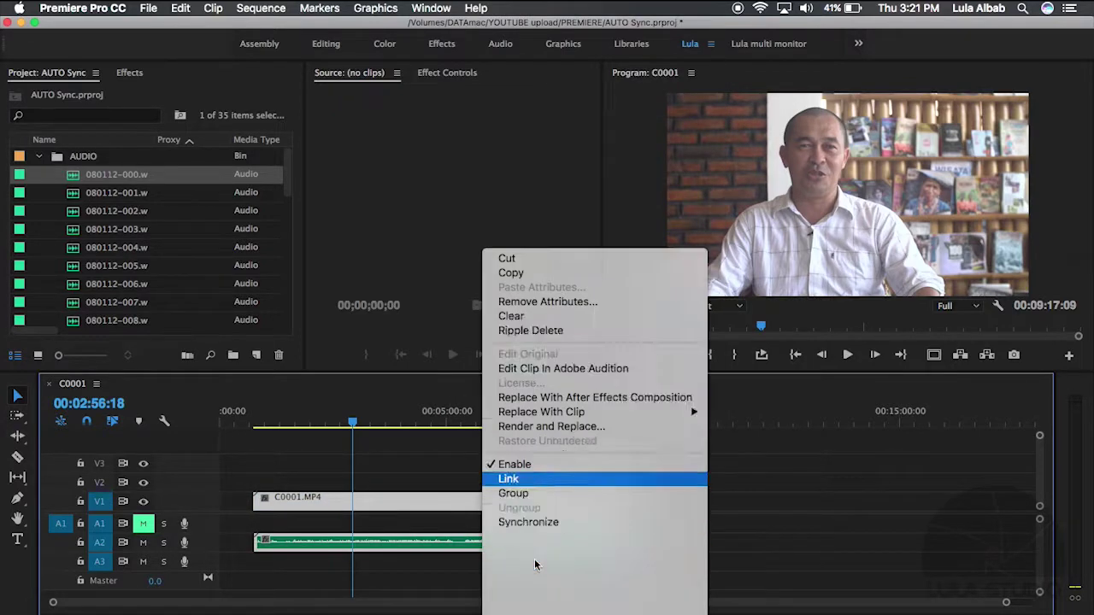
{"action": "left_click", "coordinate": [589, 310]}
{"action": "key", "text": "space"}
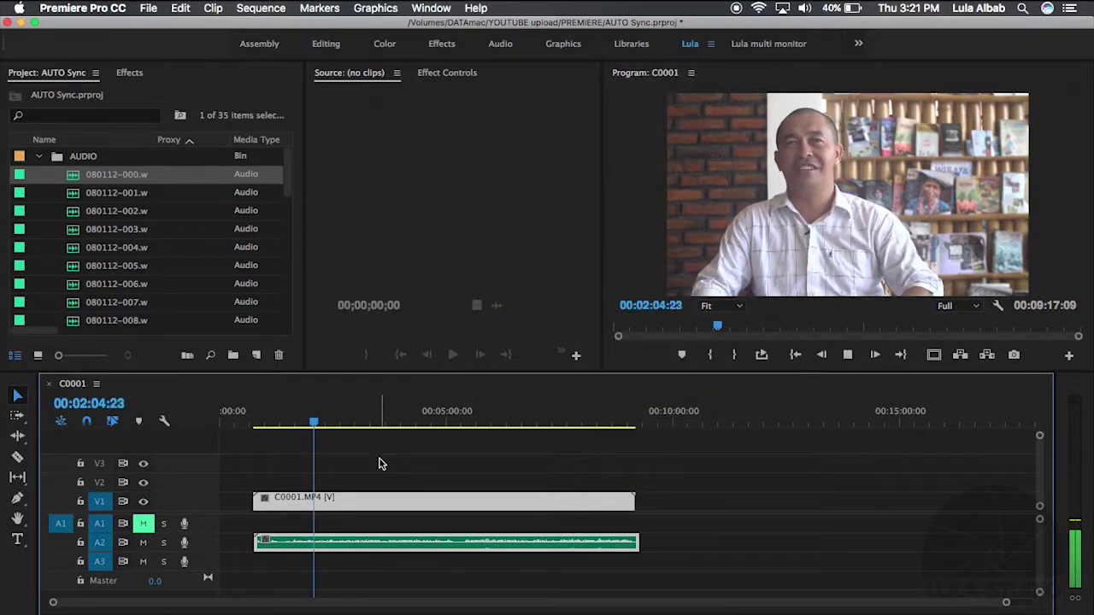
{"action": "key", "text": "space"}
- Clear the linked video and WAV clips from the C0001 sequence
{"action": "key", "text": "super+a"}
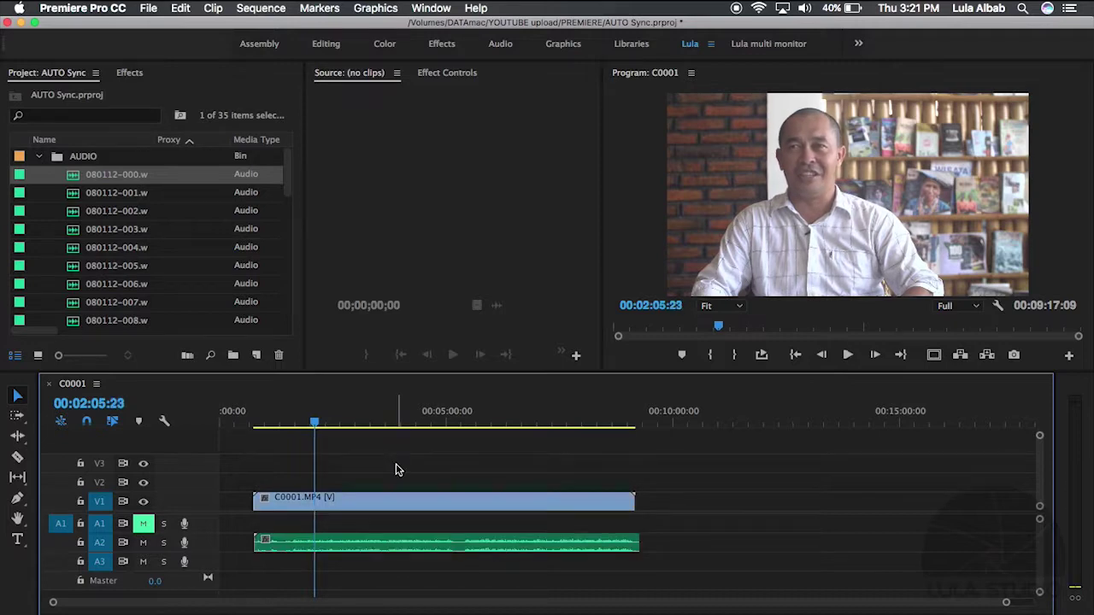
{"action": "left_click", "coordinate": [380, 540]}
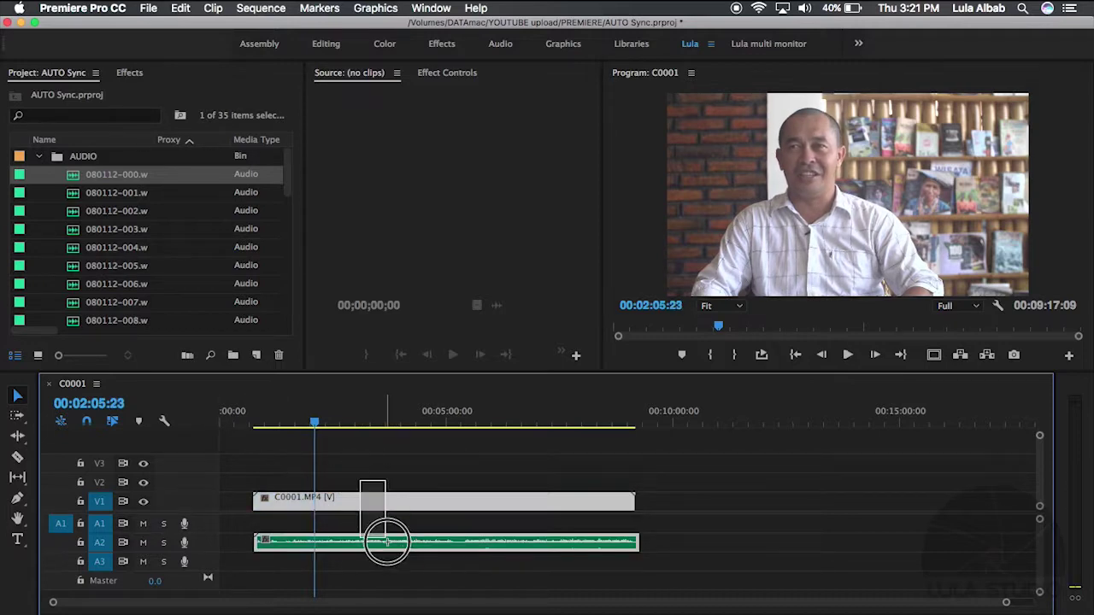
{"action": "right_click", "coordinate": [385, 497]}
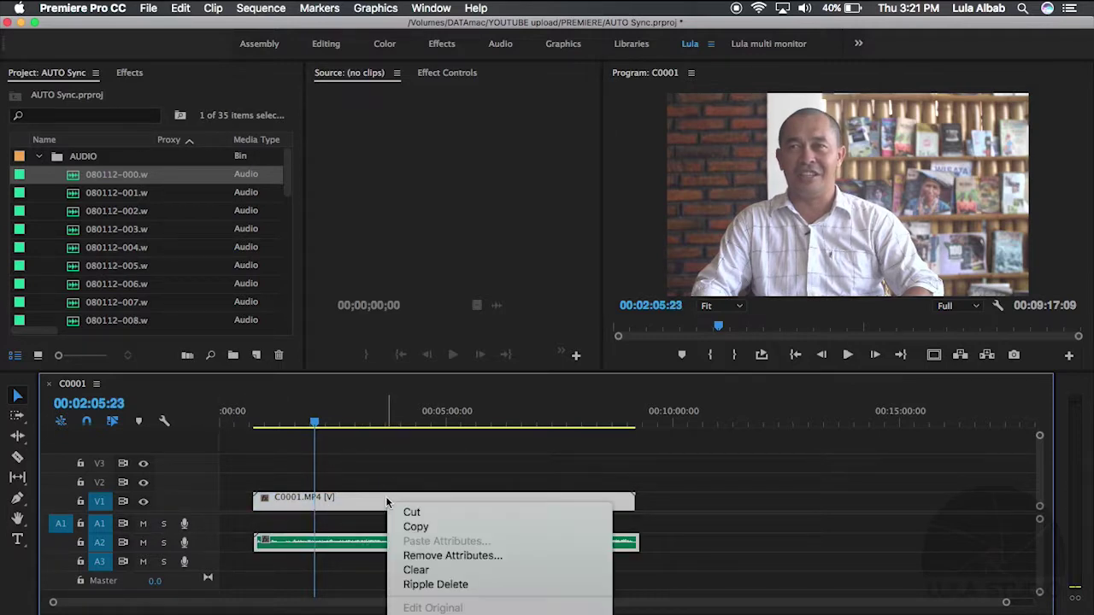
{"action": "left_click", "coordinate": [418, 566]}
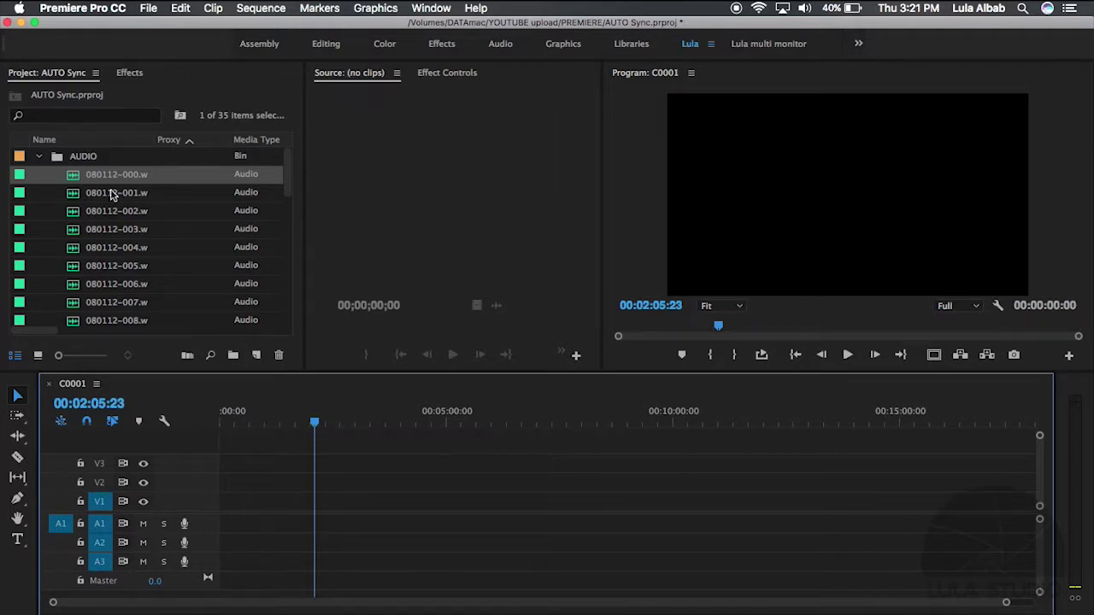
{"action": "scroll", "coordinate": [77, 183], "scroll_direction": "down", "scroll_amount": 8}
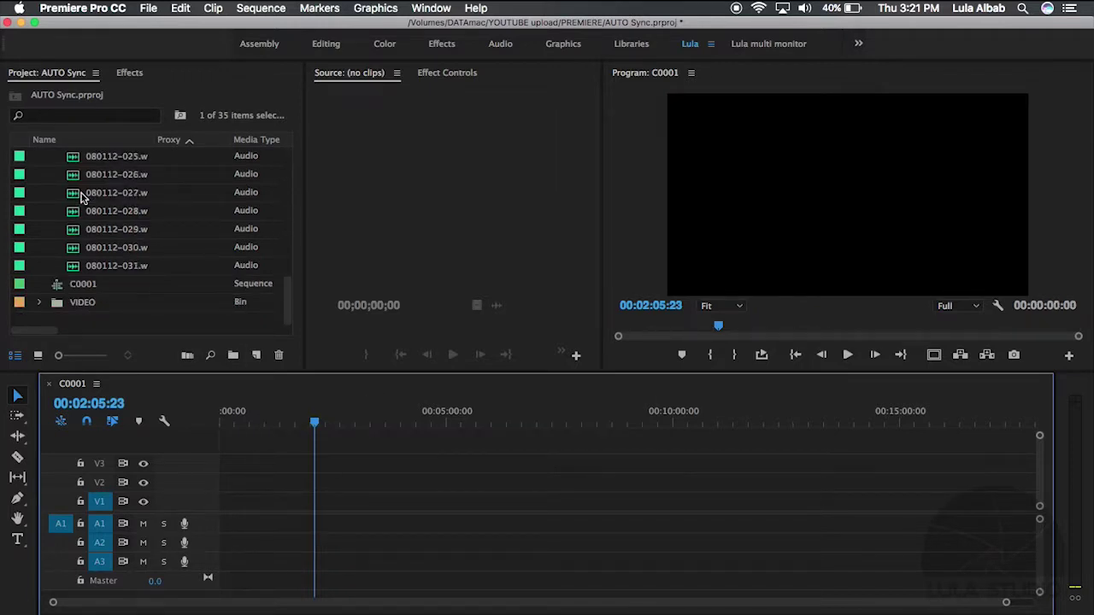
- Place C0001–C0004.MP4 one after another on V1/A1 and fit the sequence in view
{"action": "left_click", "coordinate": [49, 308]}
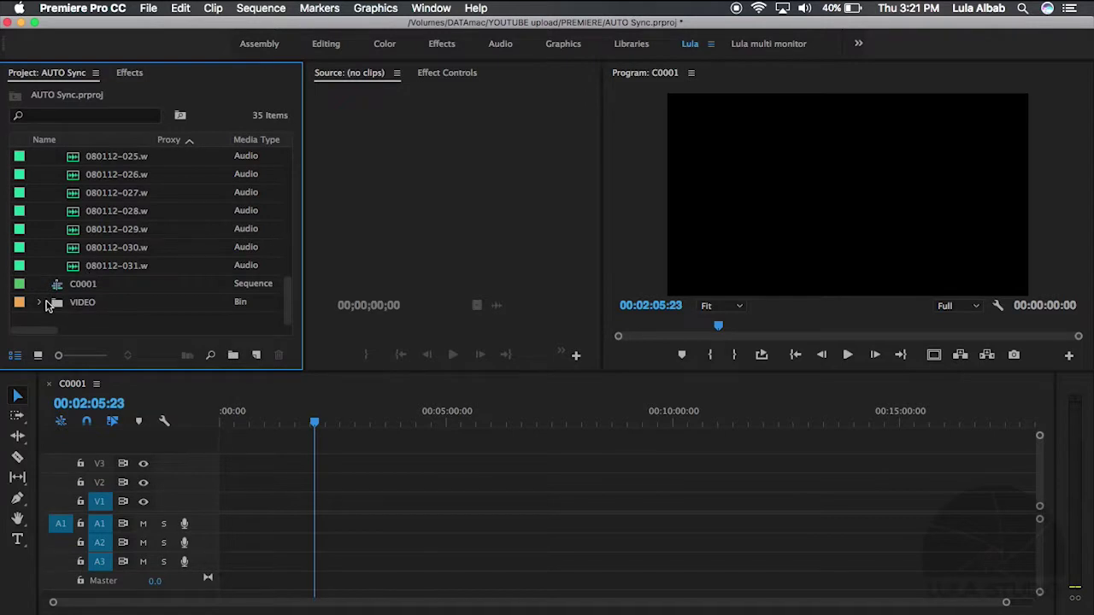
{"action": "left_click", "coordinate": [38, 303]}
{"action": "scroll", "coordinate": [69, 265], "scroll_direction": "down", "scroll_amount": 5}
{"action": "scroll", "coordinate": [73, 227], "scroll_direction": "up", "scroll_amount": 3}
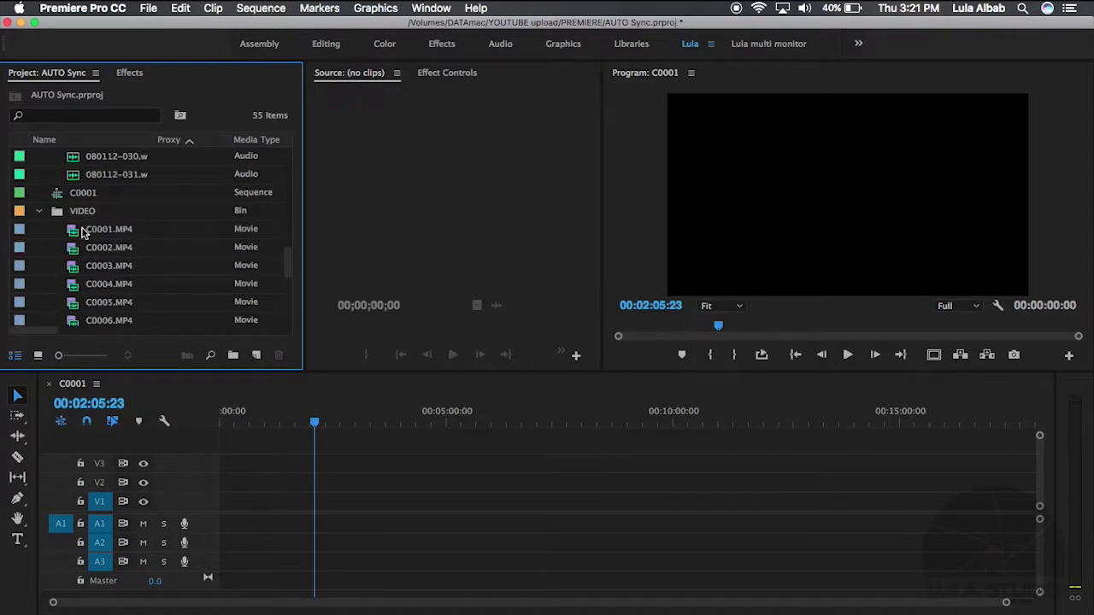
{"action": "left_click_drag", "start_coordinate": [83, 232], "coordinate": [246, 502]}
{"action": "left_click_drag", "start_coordinate": [98, 247], "coordinate": [649, 504]}
{"action": "mouse_move", "coordinate": [99, 291]}
{"action": "left_mouse_down"}
{"action": "mouse_move", "coordinate": [804, 504]}
{"action": "mouse_move", "coordinate": [908, 507]}
{"action": "left_mouse_up"}
{"action": "key", "text": "minus"}
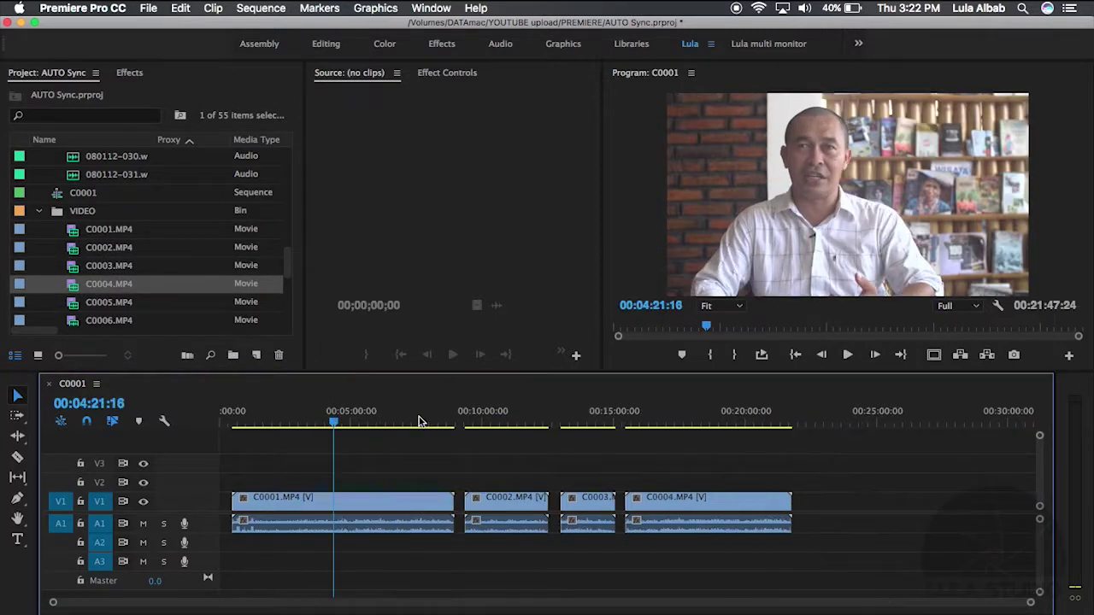
- Add WAV recordings 080112-000 to 080112-003 on track A2 and select every clip
{"action": "scroll", "coordinate": [77, 188], "scroll_direction": "up", "scroll_amount": 10}
{"action": "mouse_move", "coordinate": [75, 171]}
{"action": "left_mouse_down"}
{"action": "mouse_move", "coordinate": [389, 560]}
{"action": "mouse_move", "coordinate": [389, 542]}
{"action": "left_mouse_up"}
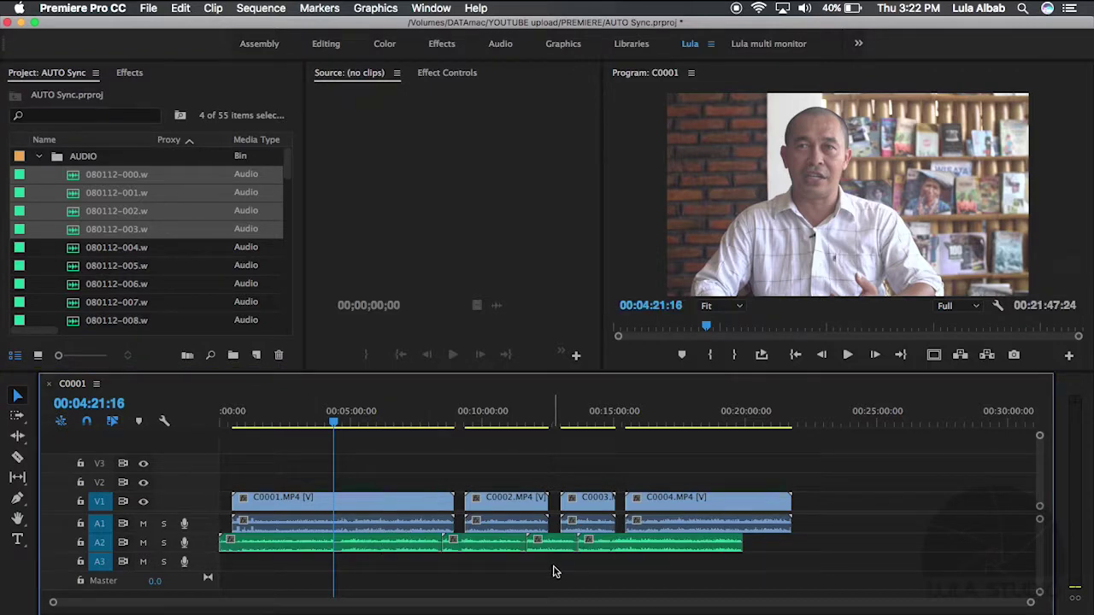
{"action": "left_click_drag", "start_coordinate": [812, 467], "coordinate": [350, 563]}
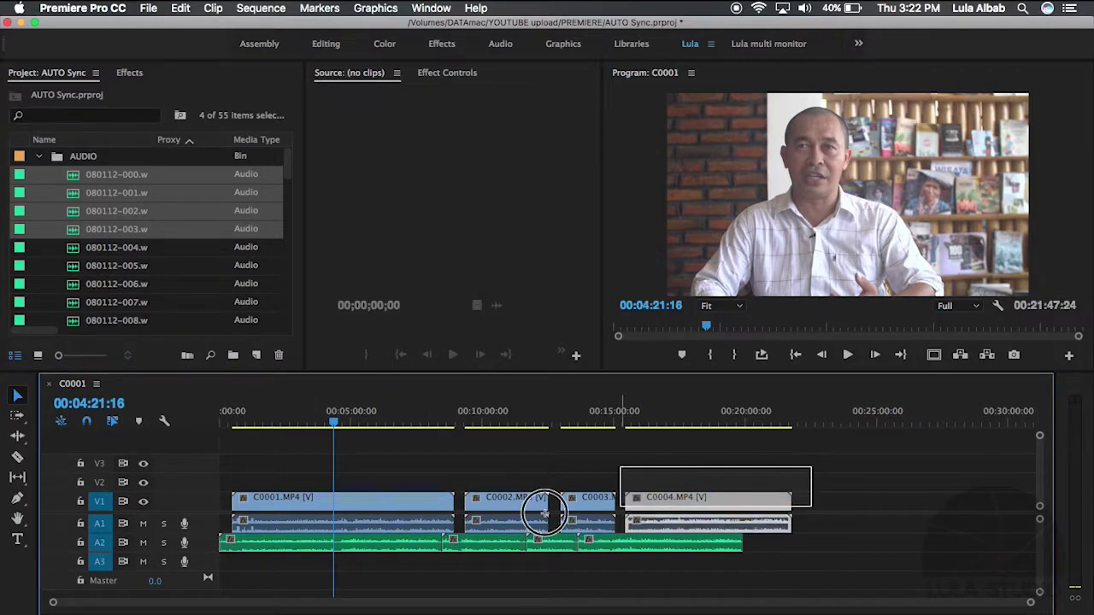
{"action": "right_click", "coordinate": [384, 504]}
- Shift C0002–C0004 later in the sequence and try synchronizing the C0001 clips without applying it
{"action": "scroll", "coordinate": [470, 543], "scroll_direction": "down", "scroll_amount": 3}
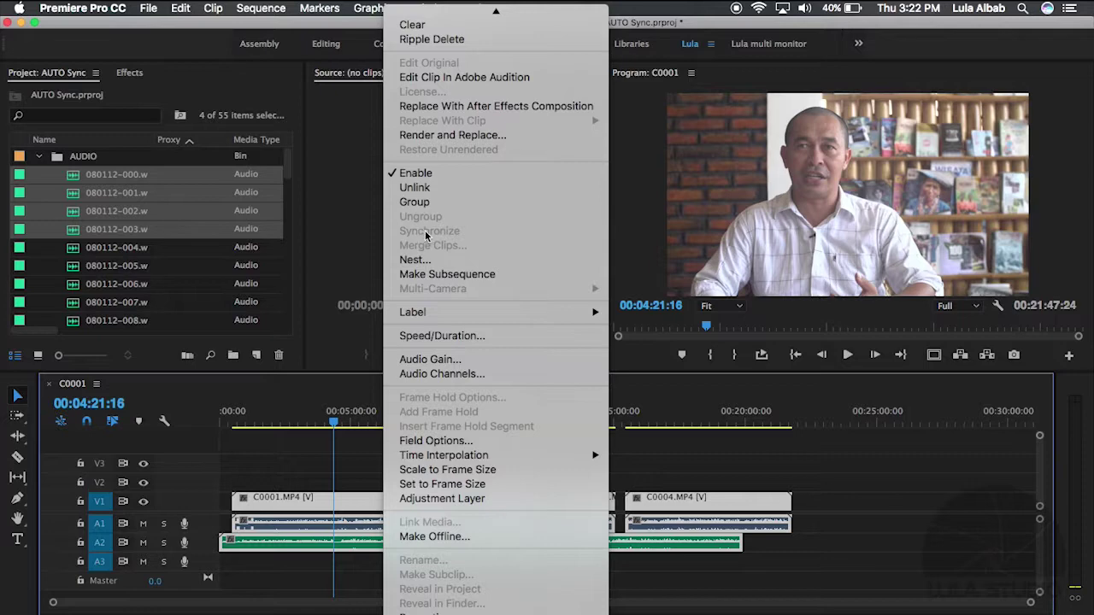
{"action": "key", "text": "Escape"}
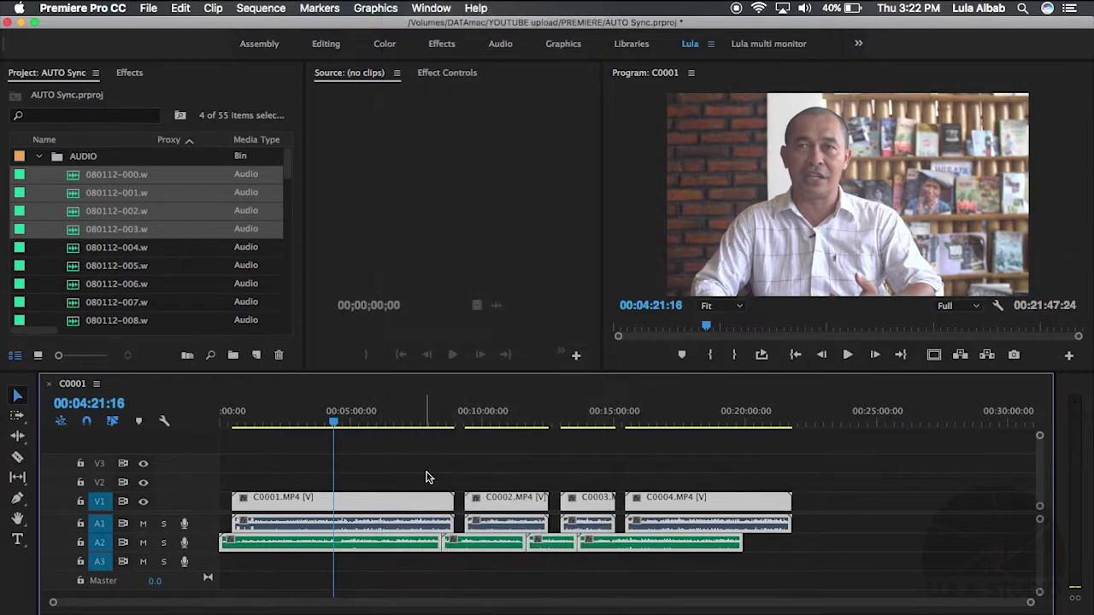
{"action": "left_click_drag", "start_coordinate": [480, 459], "coordinate": [750, 570]}
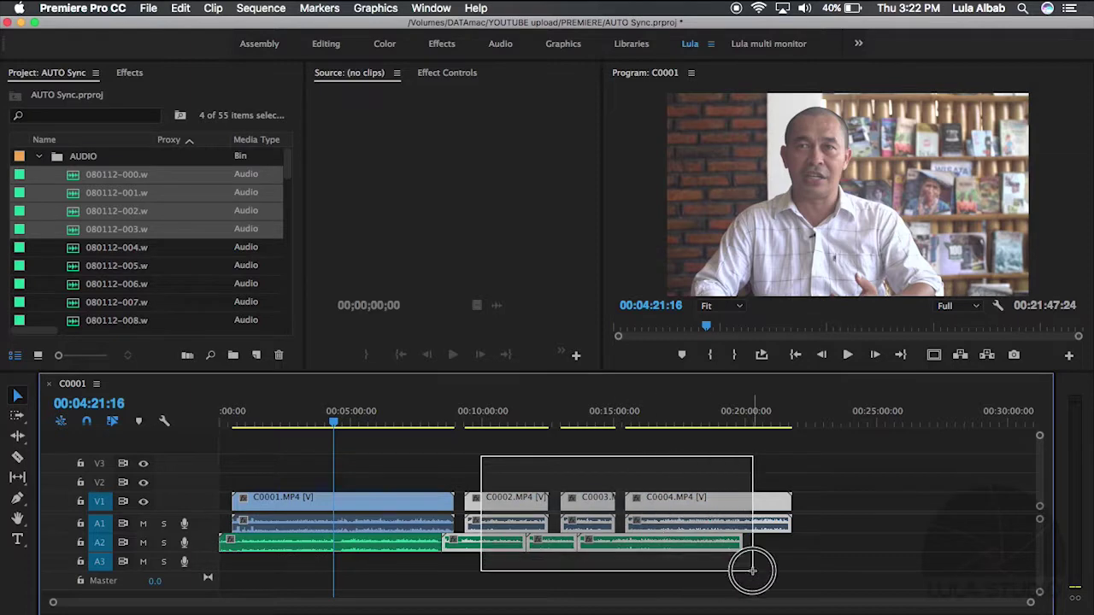
{"action": "left_click_drag", "start_coordinate": [509, 502], "coordinate": [625, 501]}
{"action": "left_click_drag", "start_coordinate": [448, 475], "coordinate": [391, 544]}
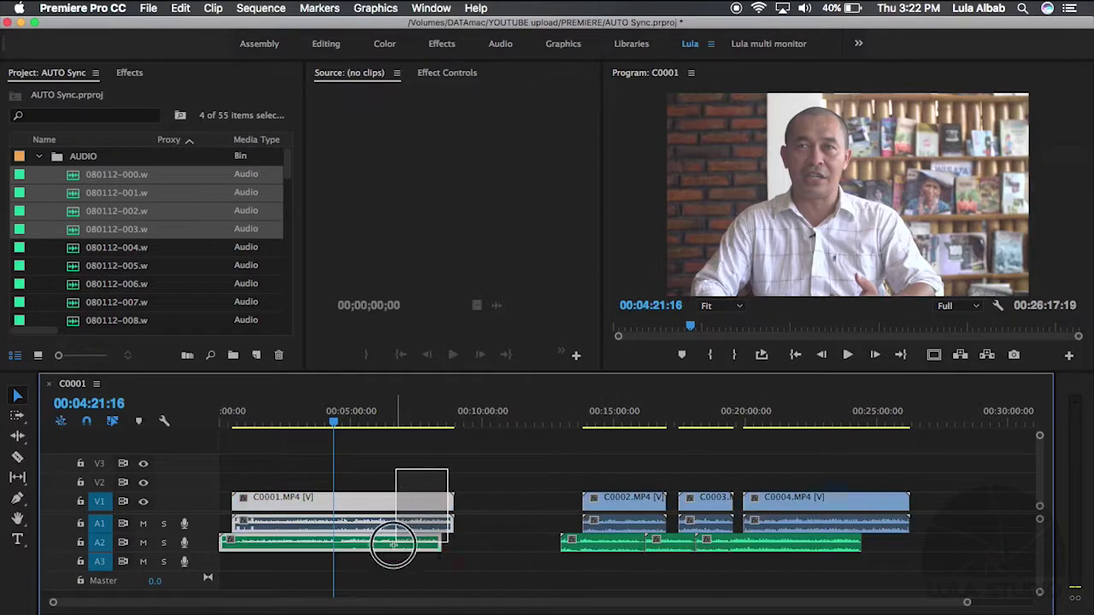
{"action": "right_click", "coordinate": [392, 548]}
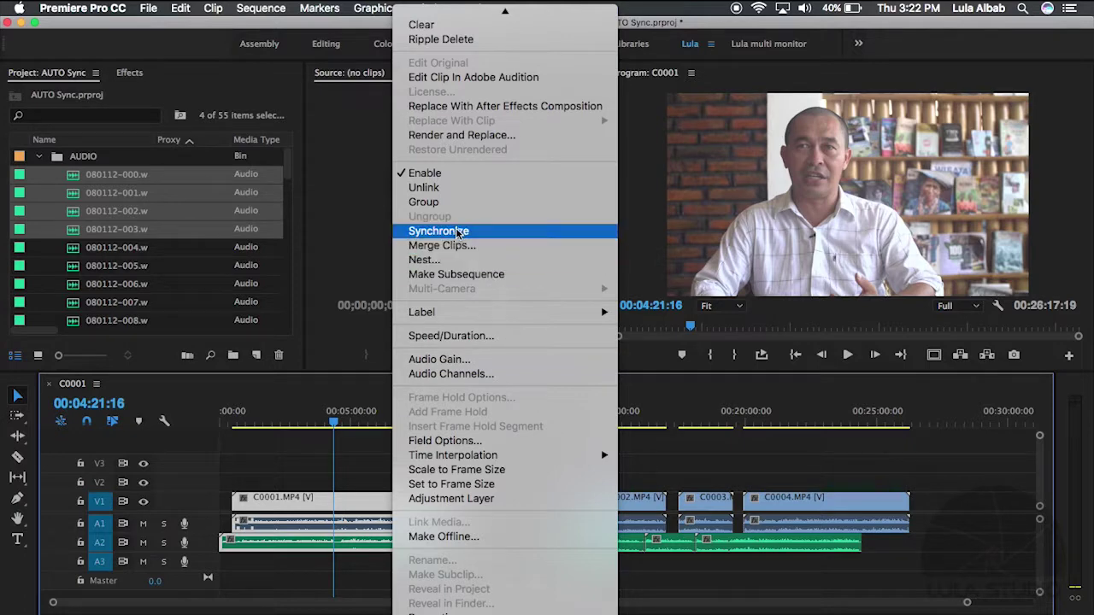
{"action": "left_click", "coordinate": [716, 471]}
- Select all the camera clips and WAV recordings in C0001 and delete them
{"action": "left_click_drag", "start_coordinate": [387, 466], "coordinate": [624, 586]}
{"action": "right_click", "coordinate": [600, 540]}
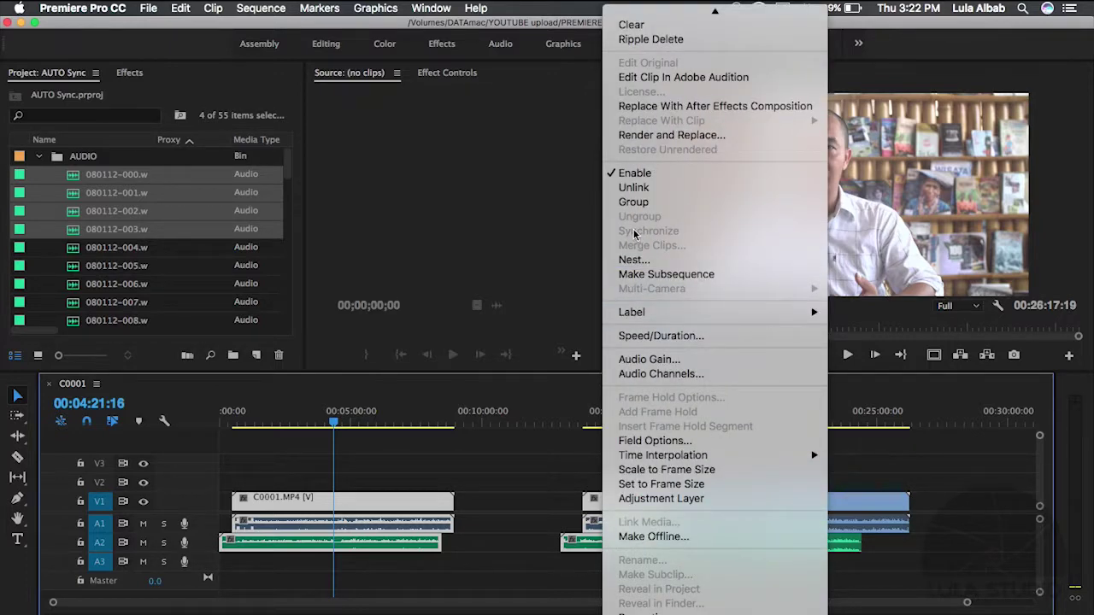
{"action": "left_click", "coordinate": [411, 464]}
{"action": "mouse_move", "coordinate": [404, 456]}
{"action": "left_mouse_down"}
{"action": "mouse_move", "coordinate": [864, 521]}
{"action": "mouse_move", "coordinate": [886, 542]}
{"action": "left_mouse_up"}
{"action": "key", "text": "Delete"}
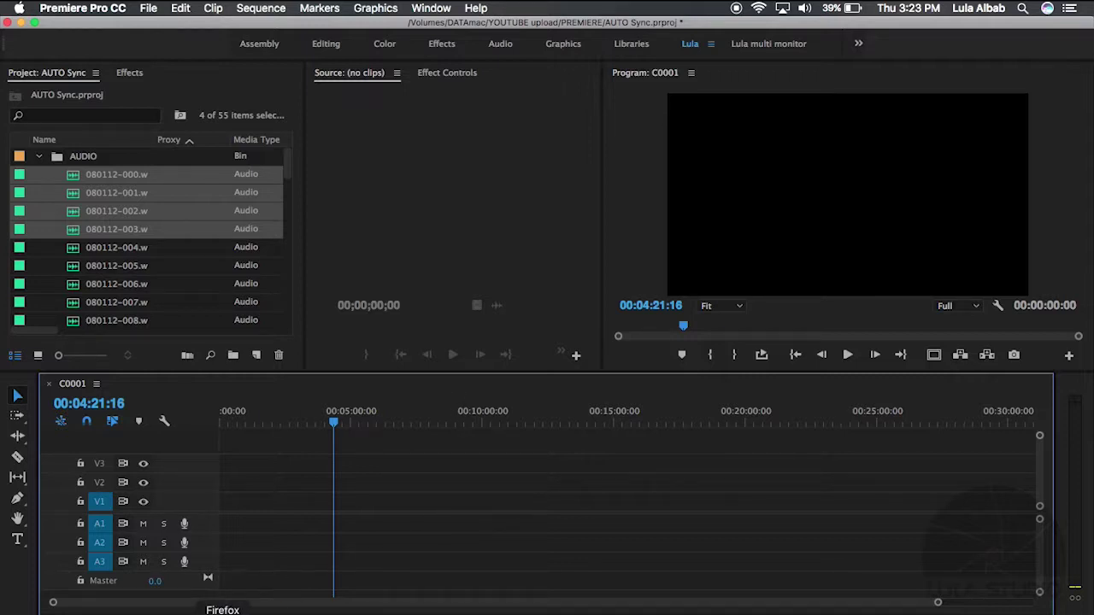
{"action": "left_click", "coordinate": [219, 610]}
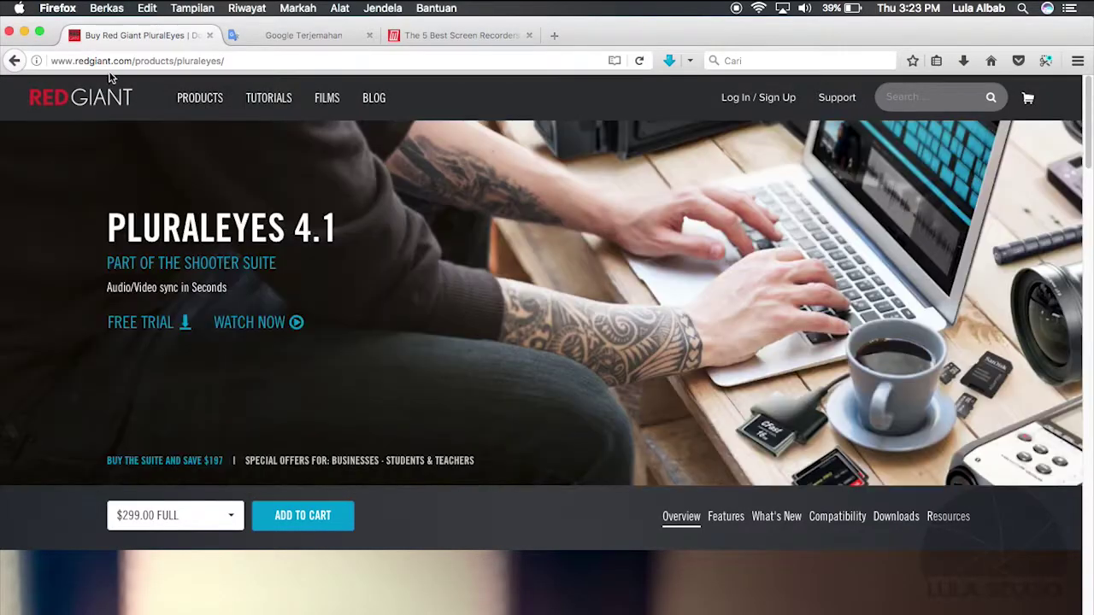
- Review the Red Giant PluralEyes 4.1 product page in Firefox, then switch back to Premiere Pro
{"action": "left_click", "coordinate": [90, 60]}
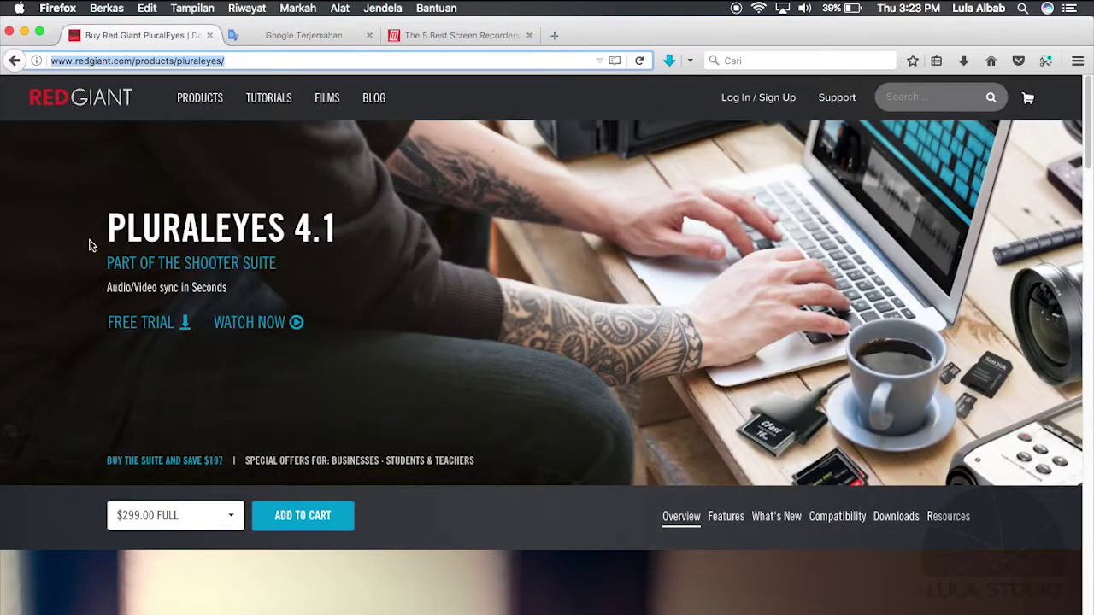
{"action": "left_click", "coordinate": [73, 257]}
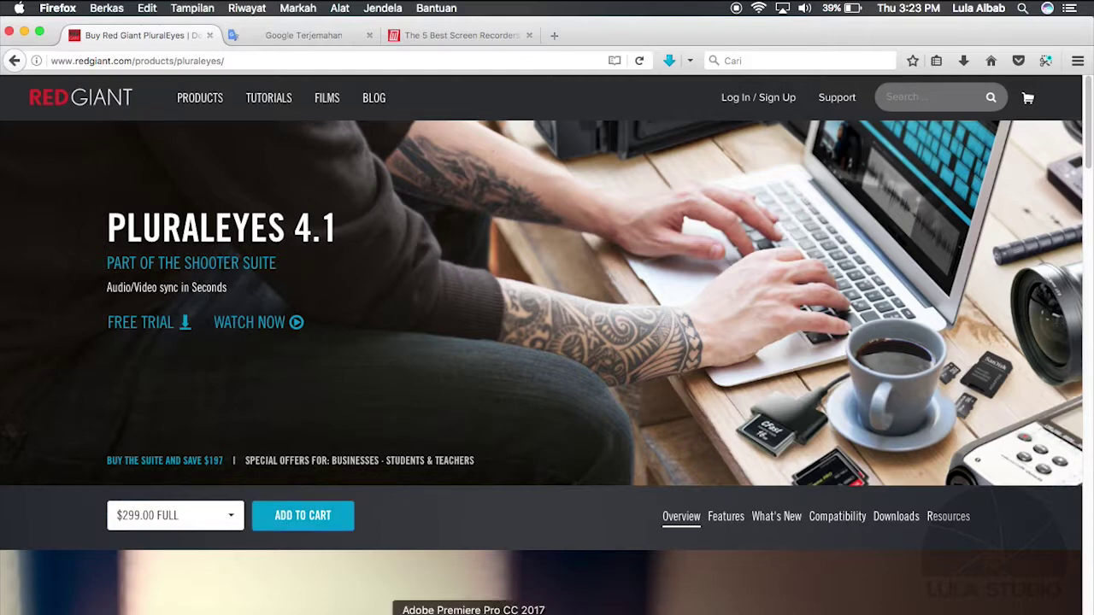
{"action": "left_click", "coordinate": [474, 612]}
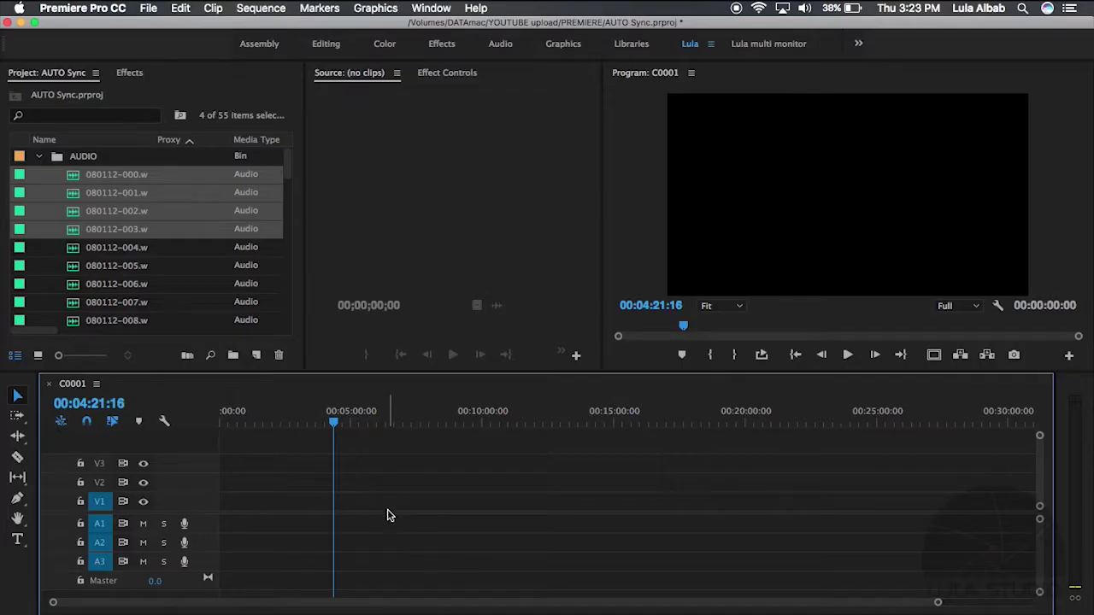
- Open the PluralEyes 4 panel (4.1.3) from Window > Extensions, showing C0001 has no media
{"action": "left_click", "coordinate": [425, 10]}
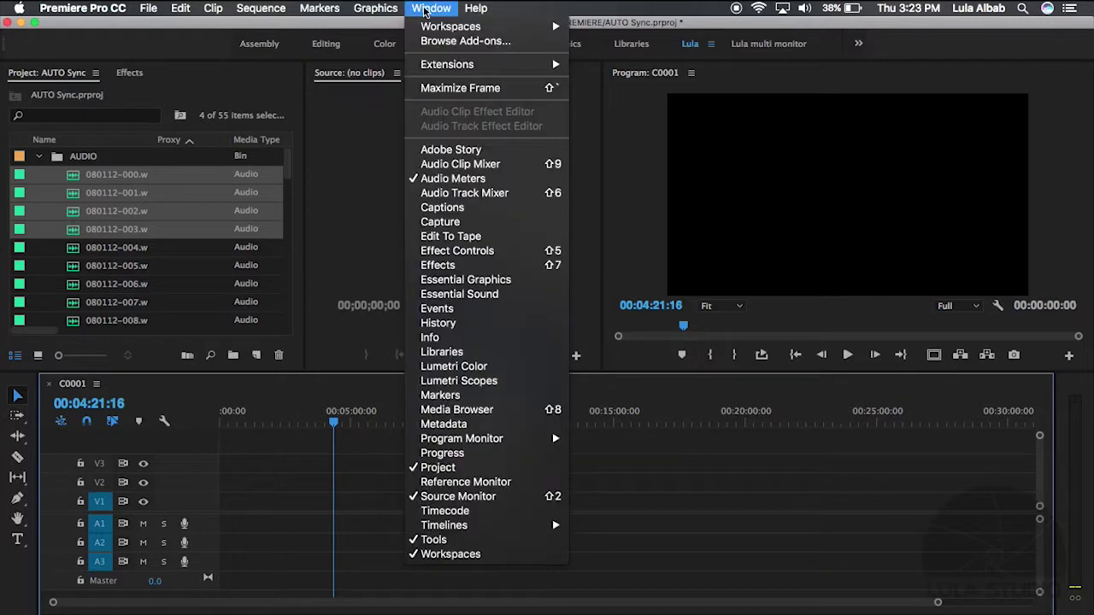
{"action": "mouse_move", "coordinate": [445, 64]}
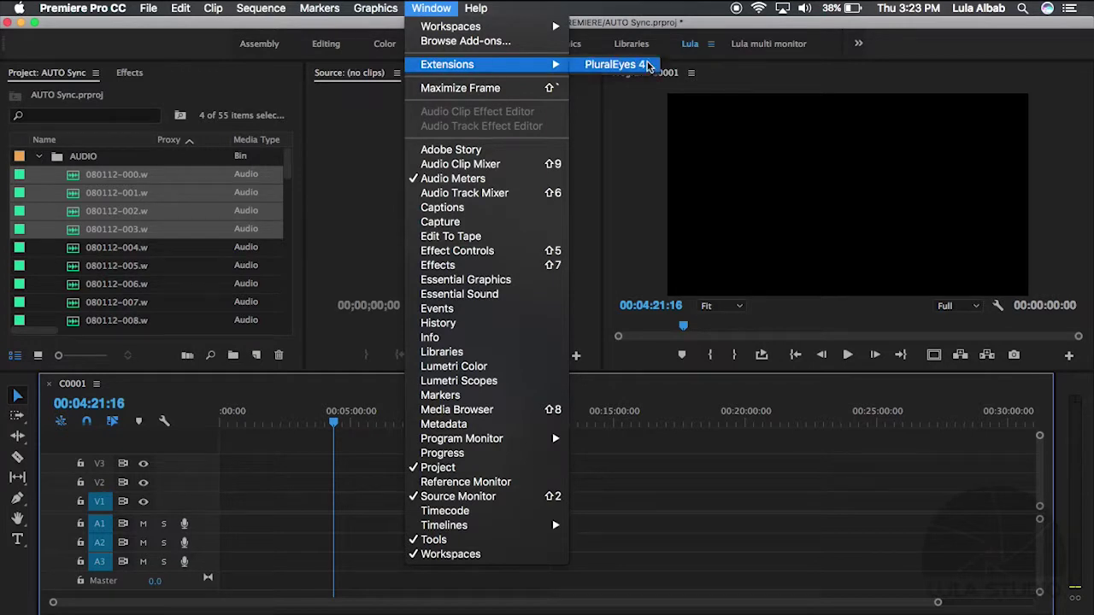
{"action": "left_click", "coordinate": [603, 68]}
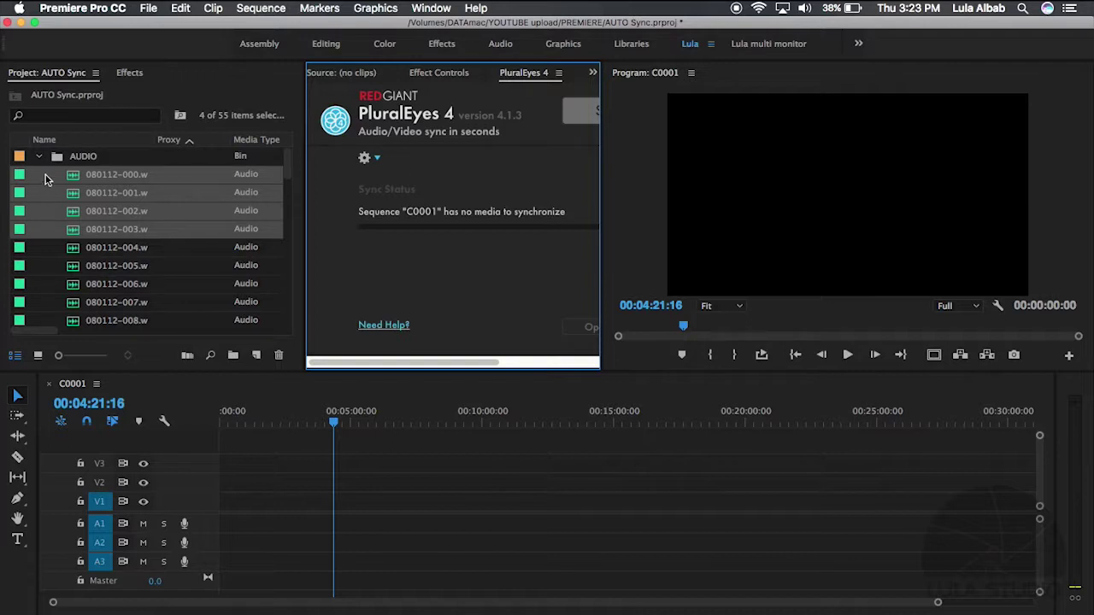
- Add all 20 camera clips from the VIDEO bin to C0001 from the start and fit the view
{"action": "scroll", "coordinate": [51, 183], "scroll_direction": "down", "scroll_amount": 5}
{"action": "scroll", "coordinate": [57, 190], "scroll_direction": "down", "scroll_amount": 5}
{"action": "scroll", "coordinate": [58, 189], "scroll_direction": "up", "scroll_amount": 2}
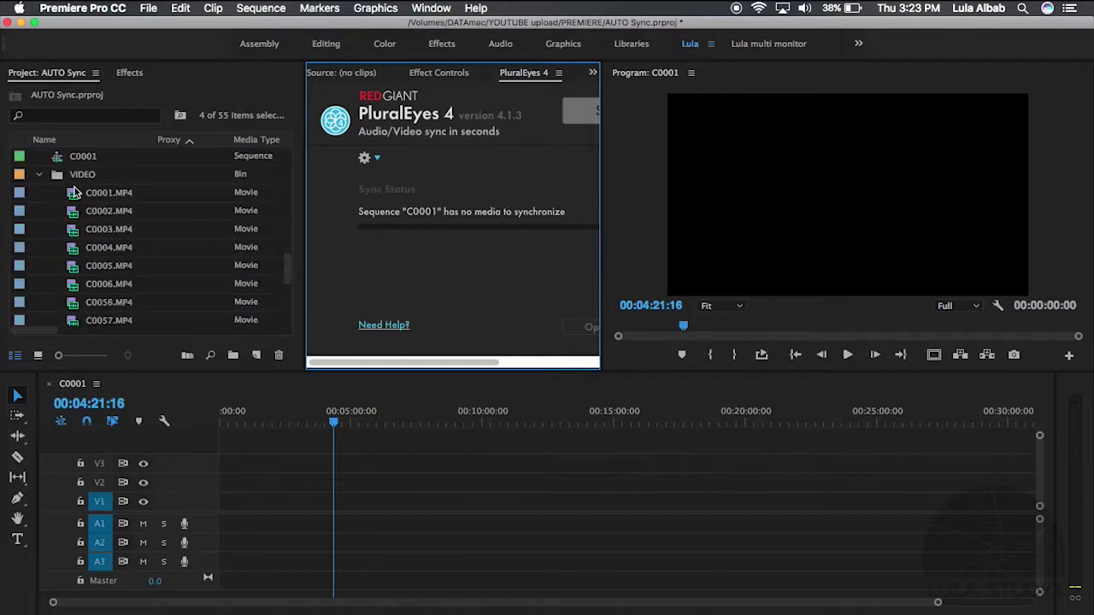
{"action": "left_click", "coordinate": [75, 198]}
{"action": "scroll", "coordinate": [102, 229], "scroll_direction": "down", "scroll_amount": 5}
{"action": "scroll", "coordinate": [102, 229], "scroll_direction": "down", "scroll_amount": 2}
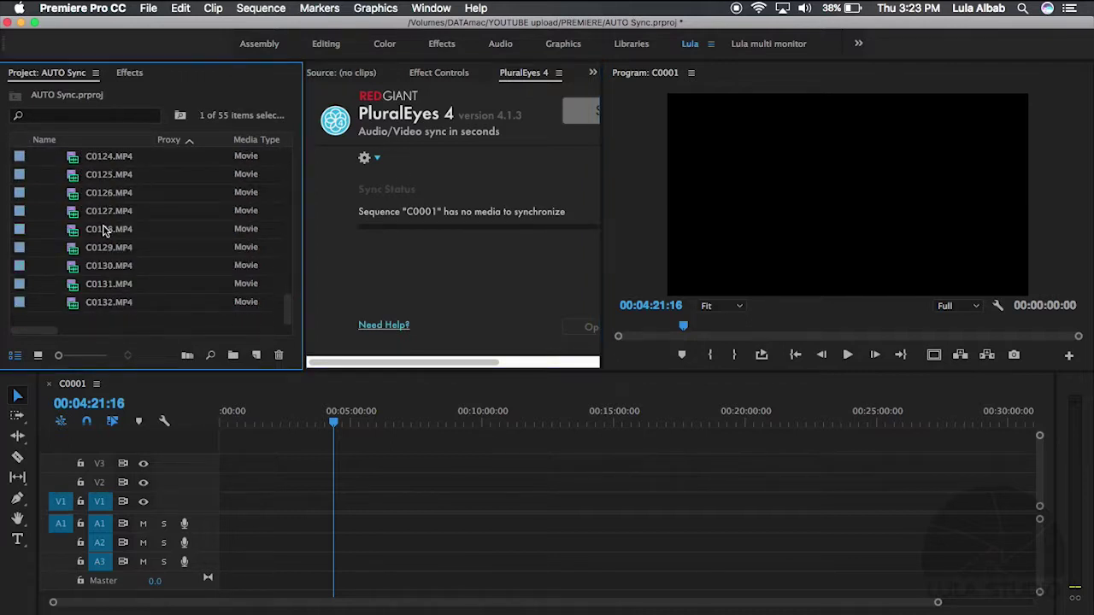
{"action": "left_click", "coordinate": [79, 309], "text": "shift"}
{"action": "scroll", "coordinate": [94, 273], "scroll_direction": "up", "scroll_amount": 10}
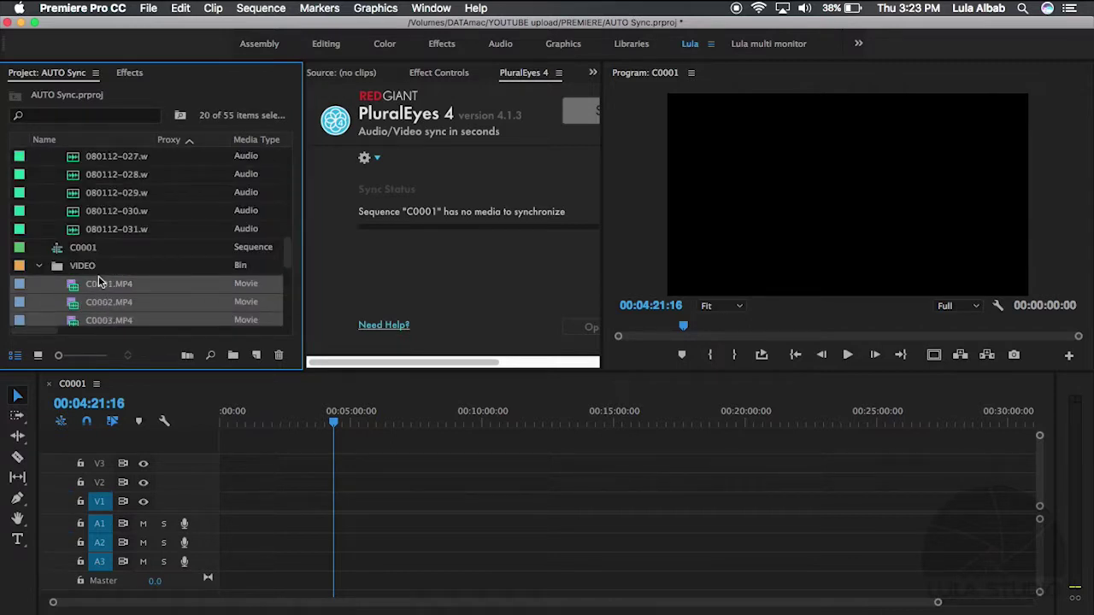
{"action": "left_click_drag", "start_coordinate": [73, 293], "coordinate": [229, 509]}
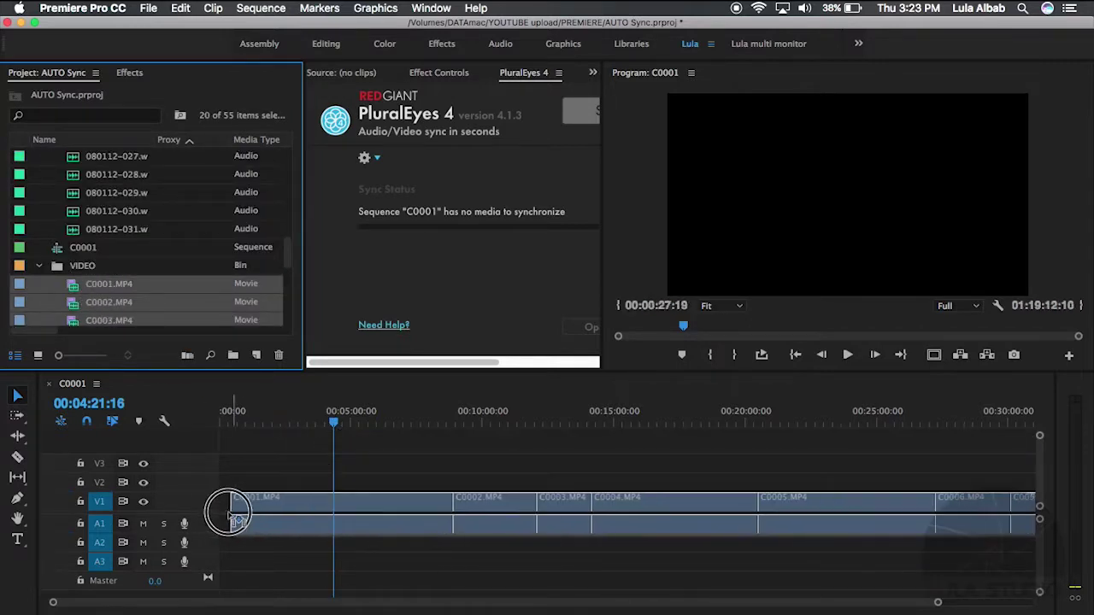
{"action": "left_click", "coordinate": [350, 422]}
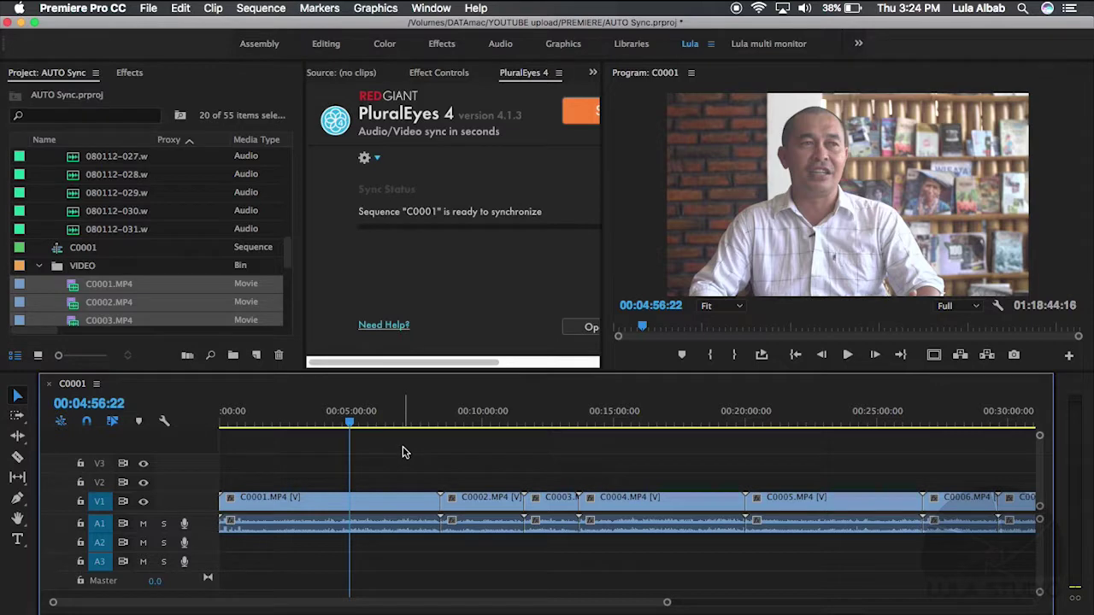
{"action": "key", "text": "backslash"}
- Place all 32 WAV recordings from the AUDIO bin onto track A2
{"action": "scroll", "coordinate": [163, 253], "scroll_direction": "up", "scroll_amount": 10}
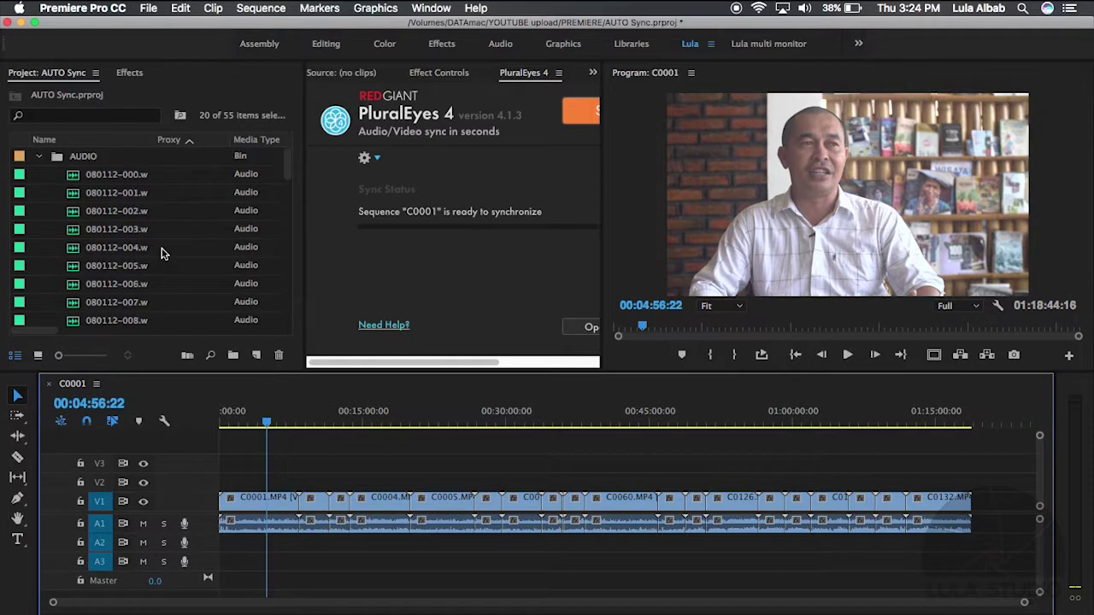
{"action": "left_click", "coordinate": [79, 177]}
{"action": "scroll", "coordinate": [132, 227], "scroll_direction": "down", "scroll_amount": 10}
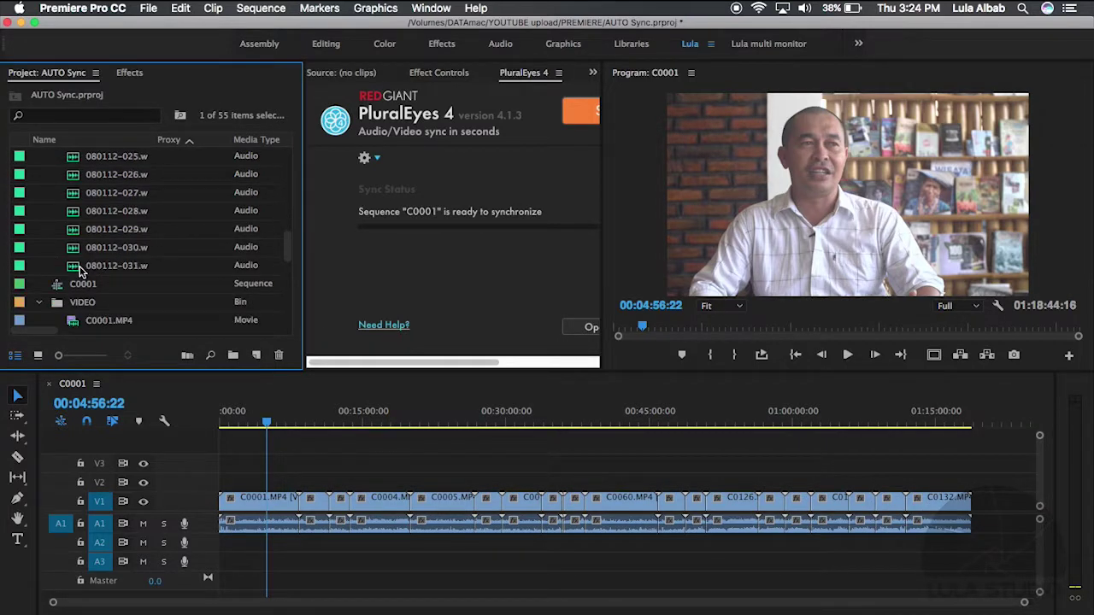
{"action": "left_click", "coordinate": [83, 266], "text": "shift"}
{"action": "scroll", "coordinate": [83, 256], "scroll_direction": "up", "scroll_amount": 10}
{"action": "left_click_drag", "start_coordinate": [73, 183], "coordinate": [210, 541]}
{"action": "left_click", "coordinate": [361, 414]}
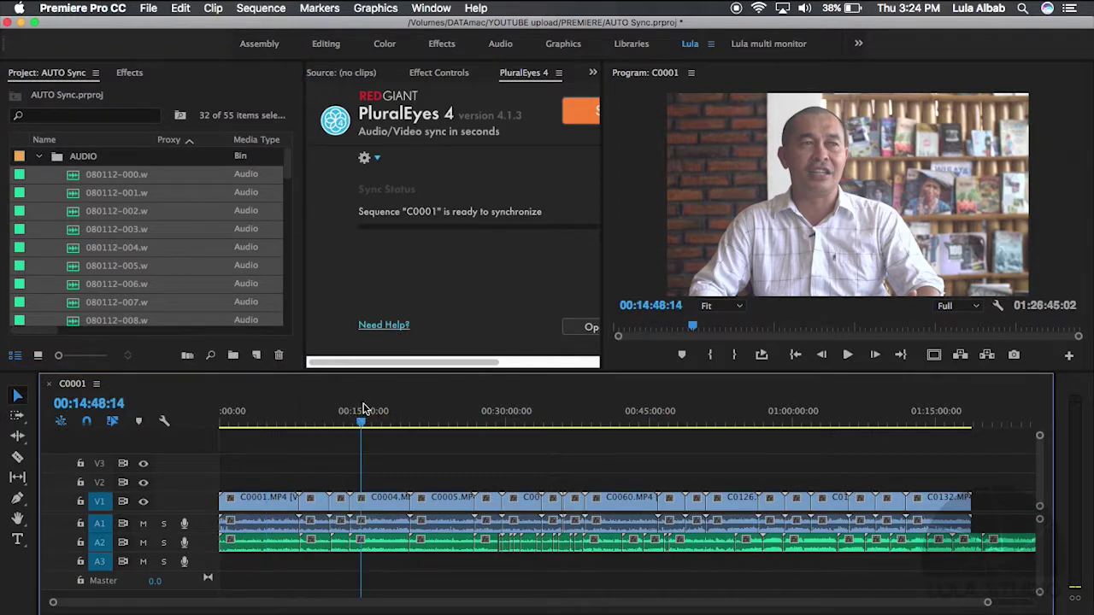
- Skim the playhead through the C0001 sequence from about 00:32:00 to 01:15:00 to check the footage
{"action": "left_click", "coordinate": [453, 419]}
{"action": "left_click", "coordinate": [525, 418]}
{"action": "left_click", "coordinate": [563, 419]}
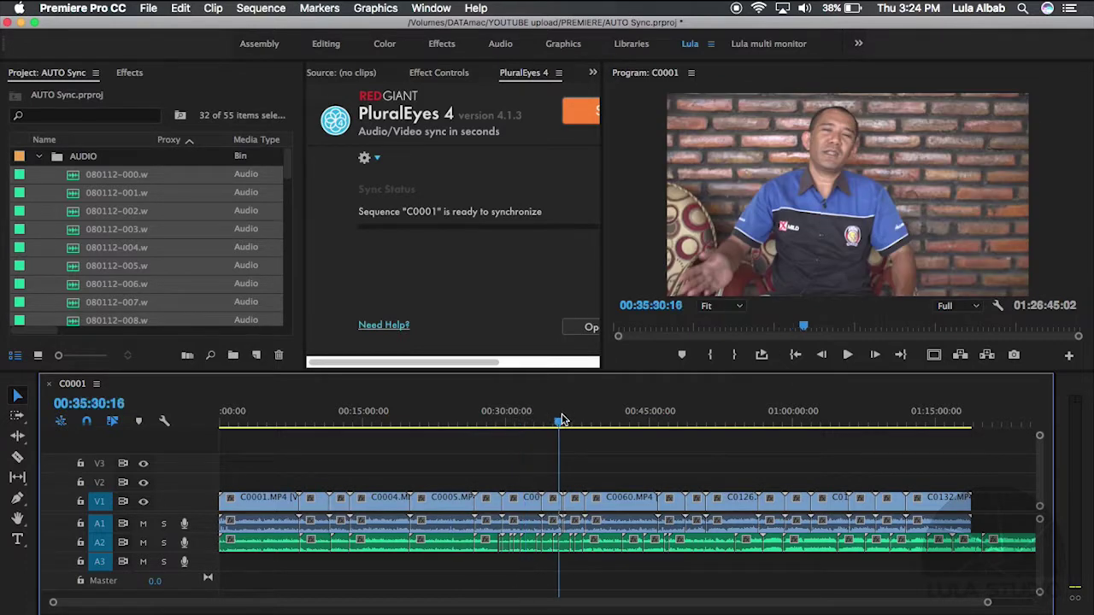
{"action": "left_click", "coordinate": [614, 419]}
{"action": "left_click", "coordinate": [714, 418]}
{"action": "left_click", "coordinate": [735, 419]}
{"action": "left_click", "coordinate": [784, 419]}
{"action": "left_click", "coordinate": [860, 419]}
{"action": "left_click", "coordinate": [935, 419]}
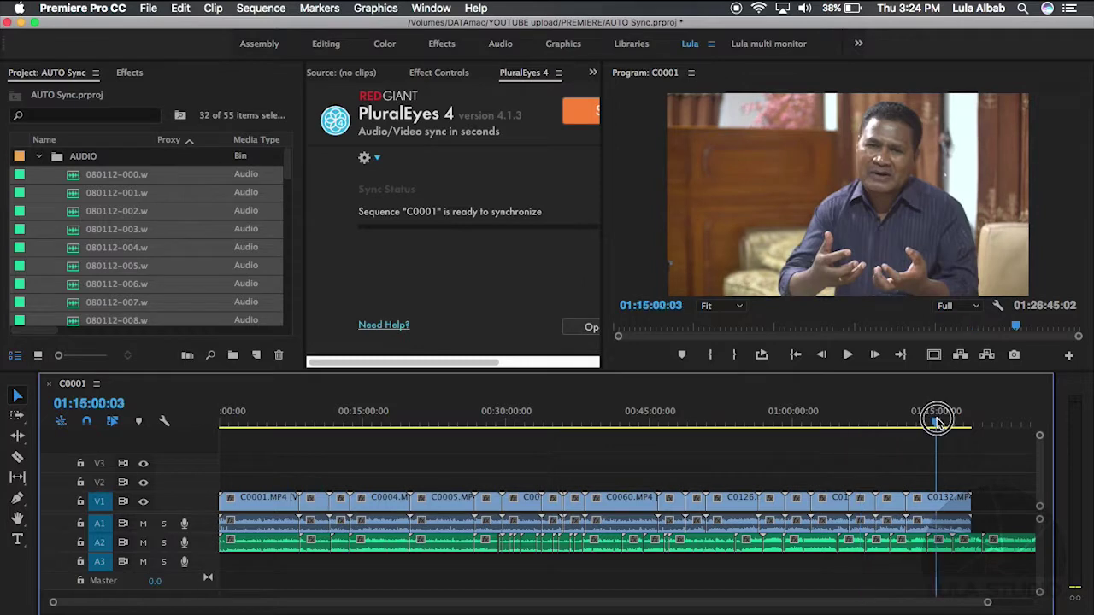
- Zoom the timeline out one step and collapse the AUDIO and VIDEO bins
{"action": "key", "text": "minus"}
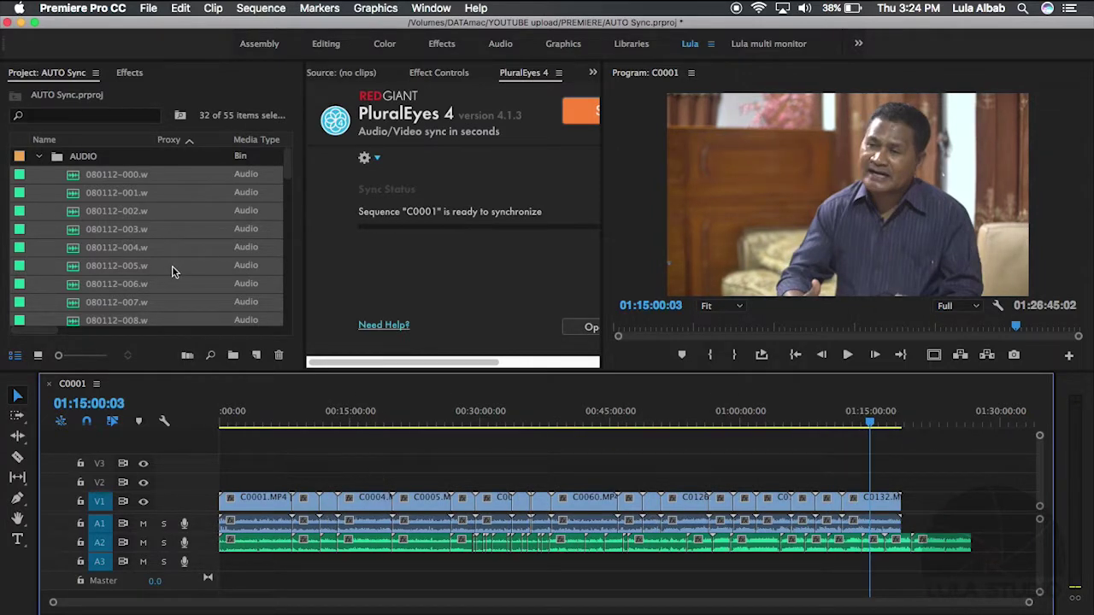
{"action": "left_click", "coordinate": [38, 156]}
{"action": "left_click", "coordinate": [39, 193]}
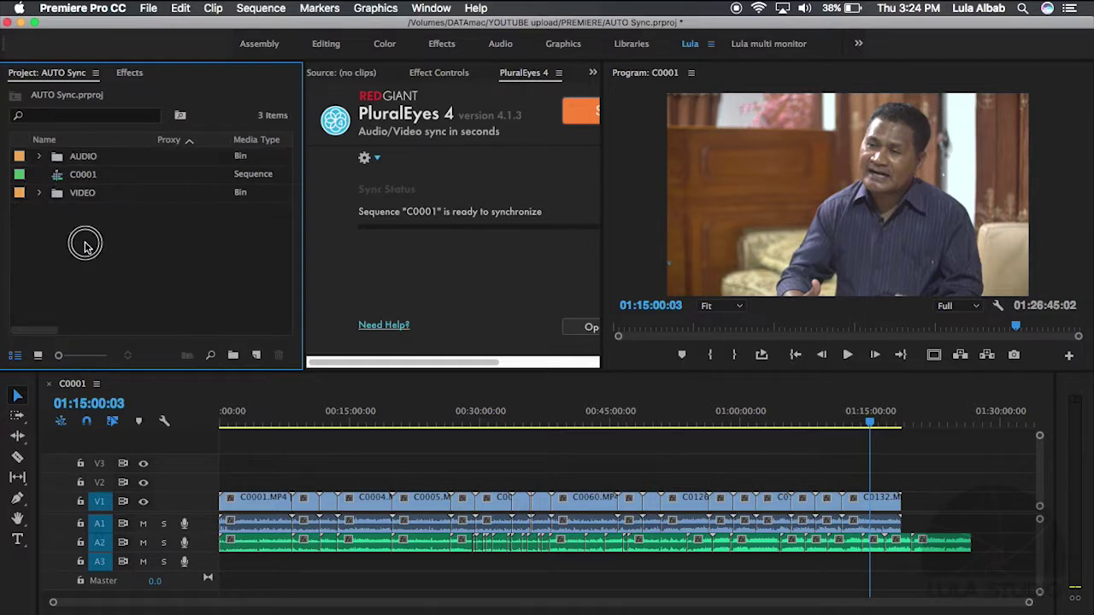
- Add a new empty bin named SYNC to the project
{"action": "left_click", "coordinate": [233, 357]}
{"action": "type", "text": "SYNC"}
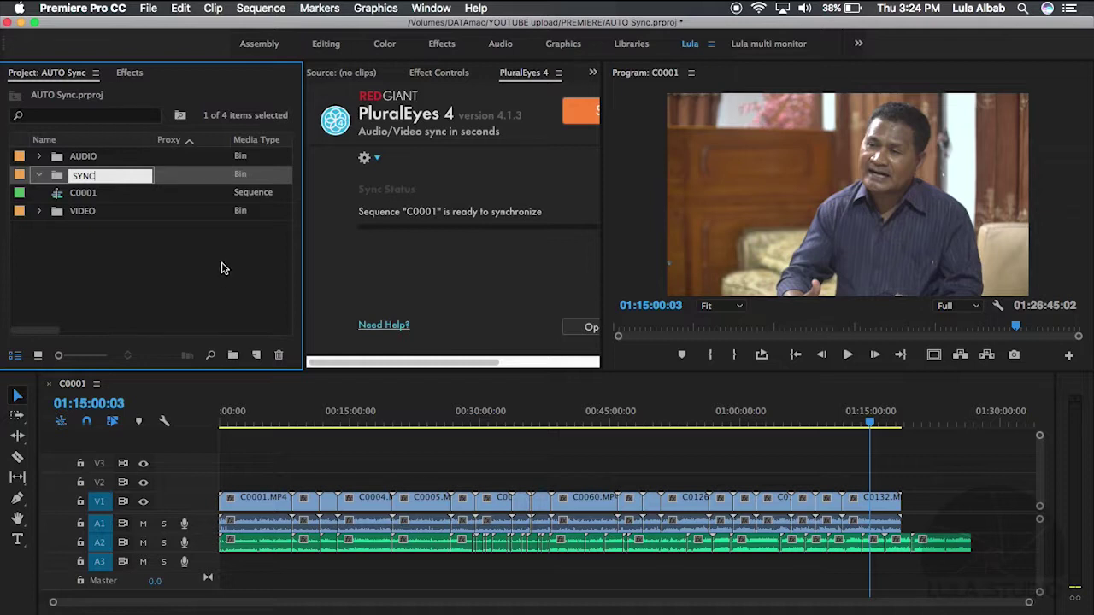
{"action": "left_click", "coordinate": [57, 178]}
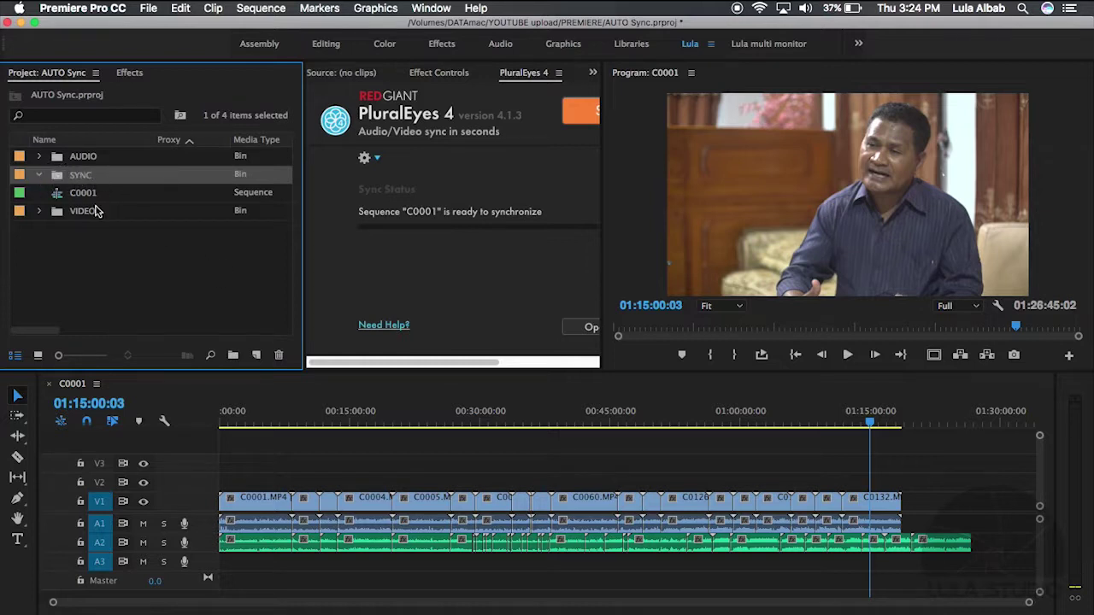
{"action": "left_click", "coordinate": [282, 466]}
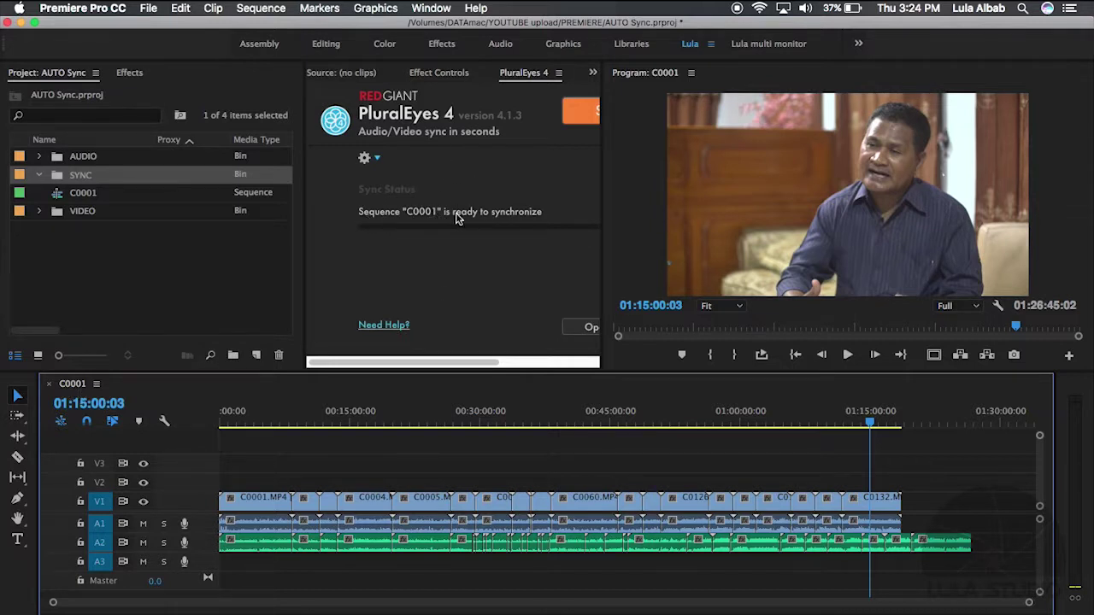
- Widen the PluralEyes panel, enable Color unsynchronized clips, and start synchronizing sequence C0001
{"action": "left_click_drag", "start_coordinate": [604, 109], "coordinate": [735, 110]}
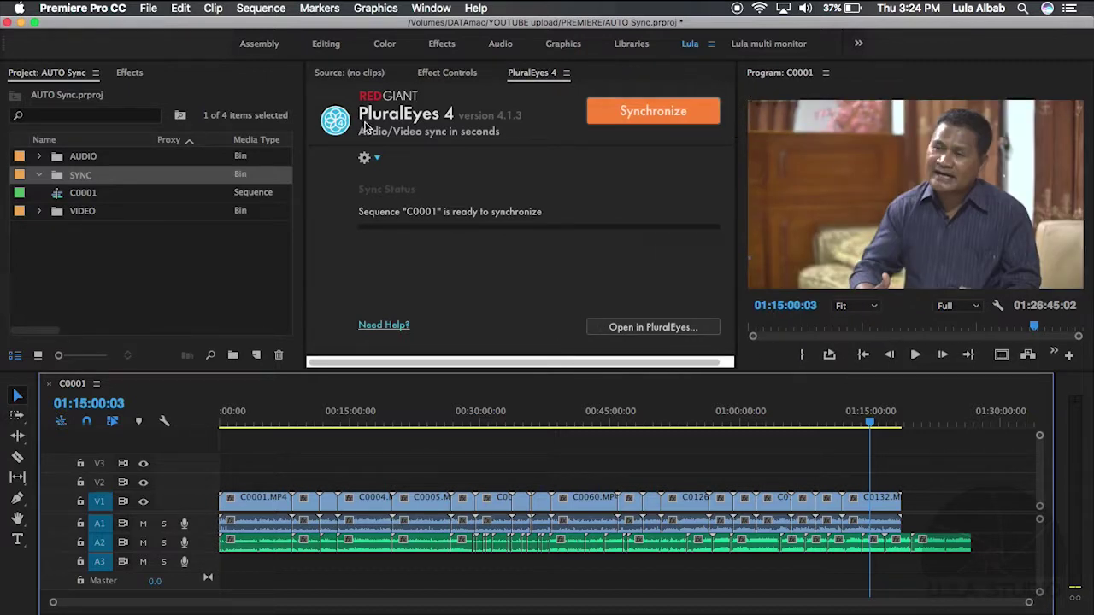
{"action": "left_click_drag", "start_coordinate": [304, 110], "coordinate": [260, 111]}
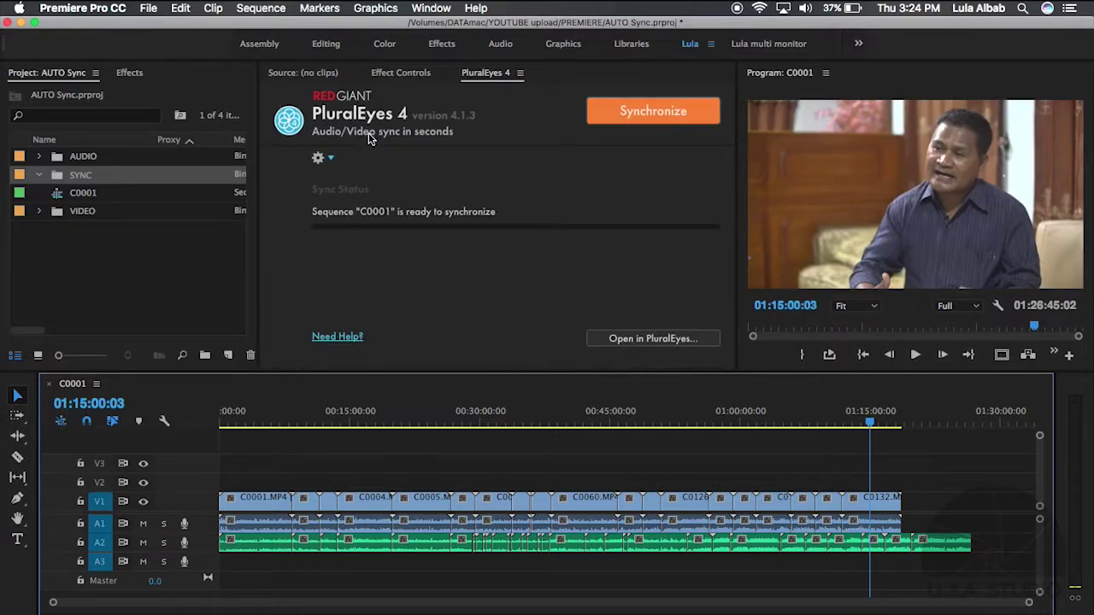
{"action": "left_click", "coordinate": [327, 160]}
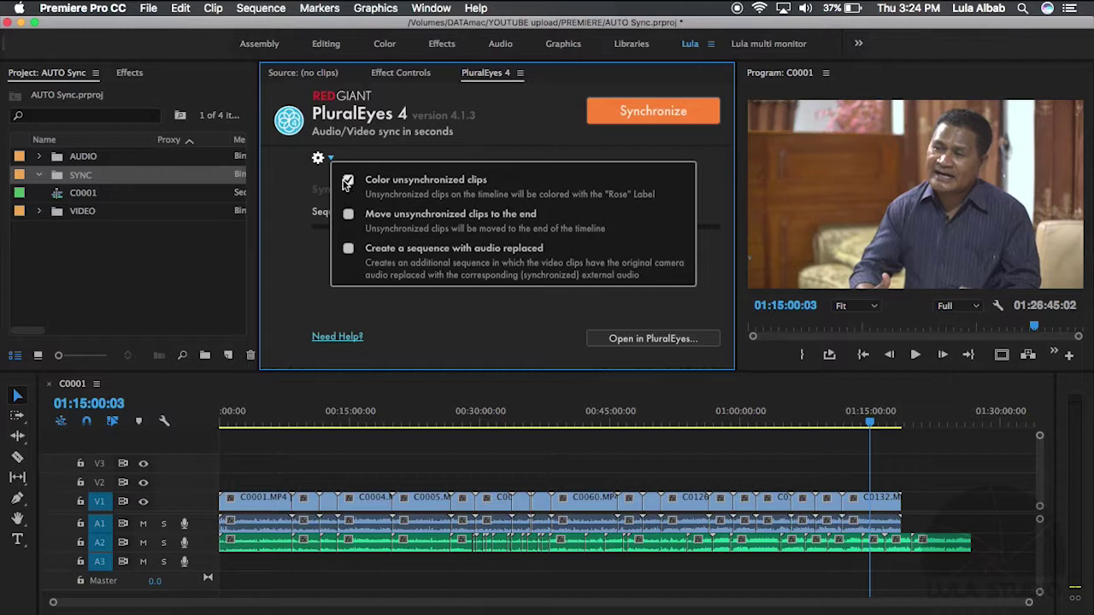
{"action": "left_click", "coordinate": [348, 180]}
{"action": "left_click", "coordinate": [318, 161]}
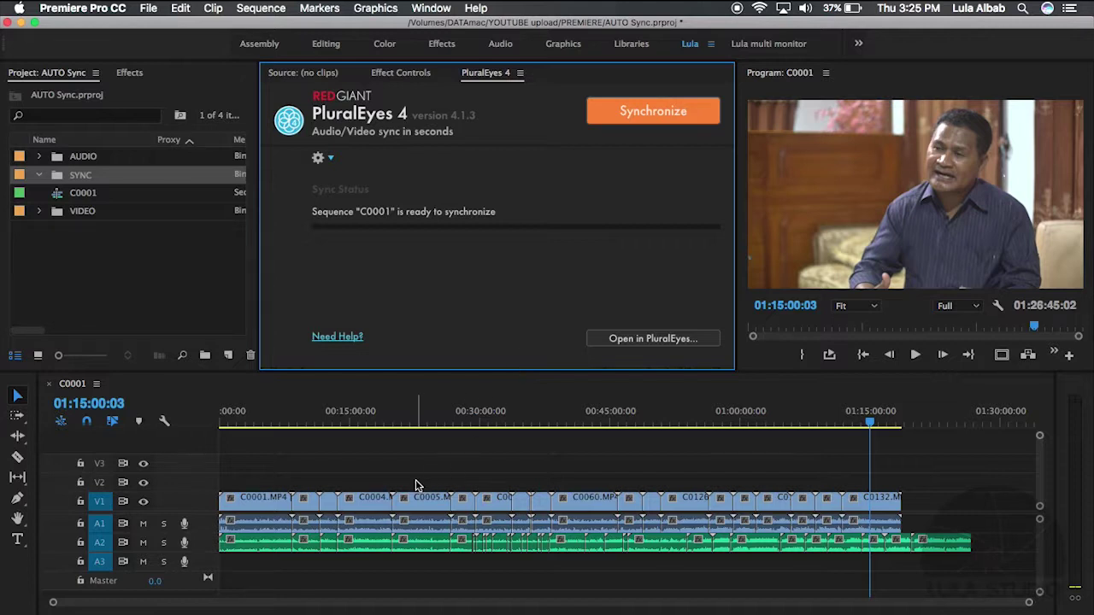
{"action": "left_click", "coordinate": [647, 118]}
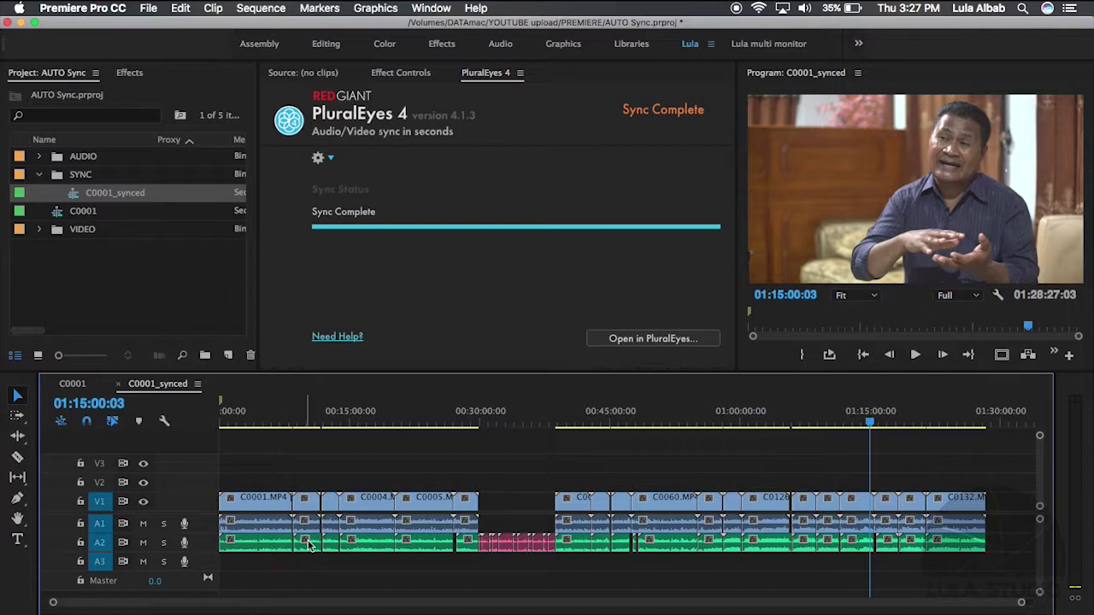
{"action": "left_click", "coordinate": [263, 423]}
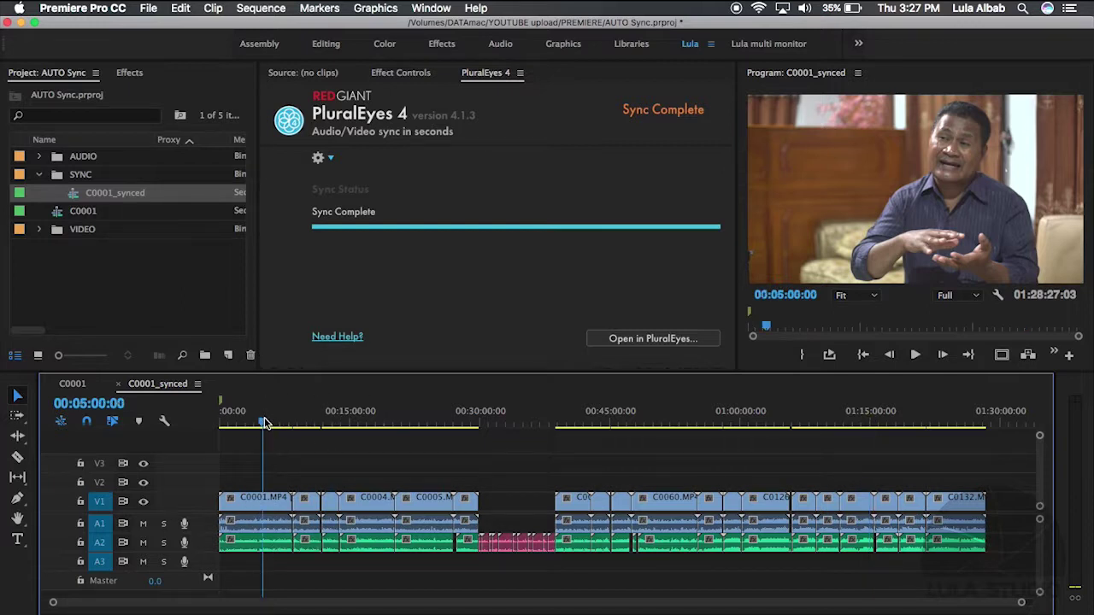
{"action": "left_click", "coordinate": [143, 524]}
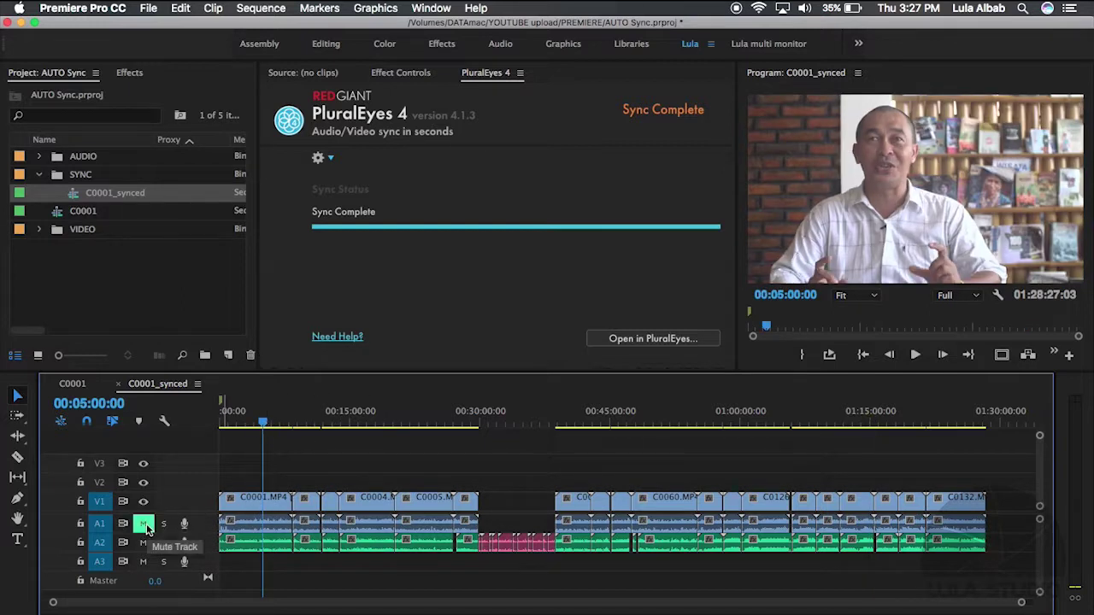
{"action": "left_click", "coordinate": [913, 358]}
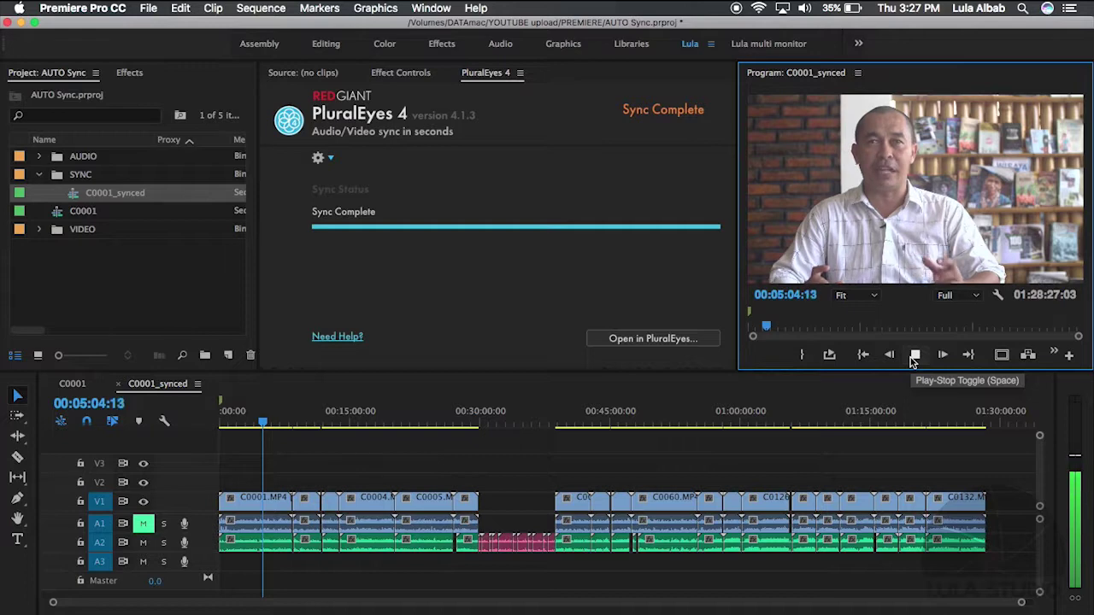
{"action": "key", "text": "space"}
{"action": "left_click", "coordinate": [331, 420]}
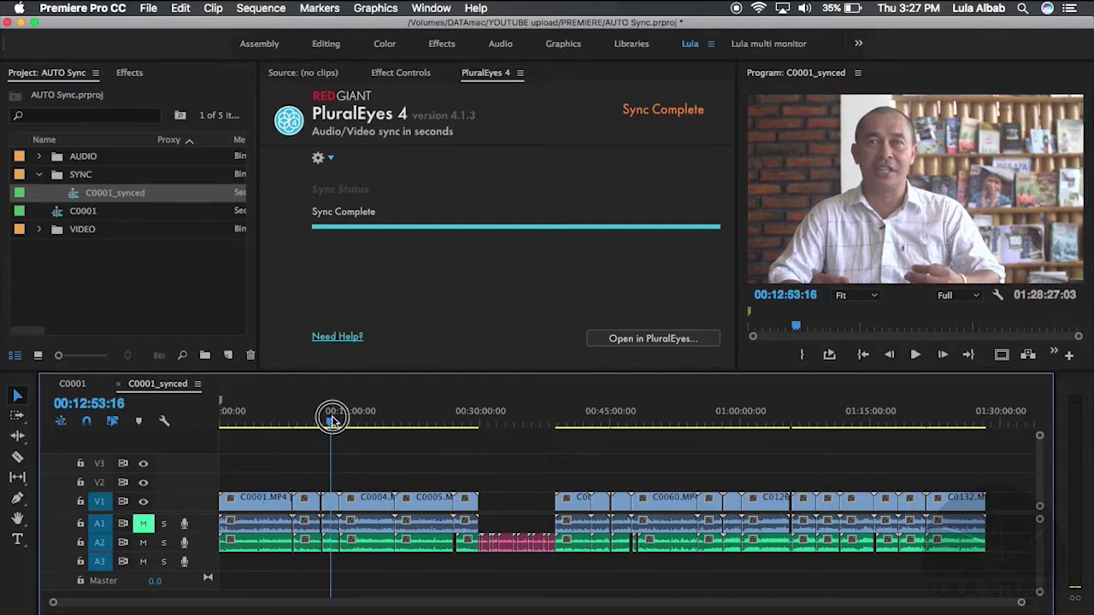
{"action": "key", "text": "space"}
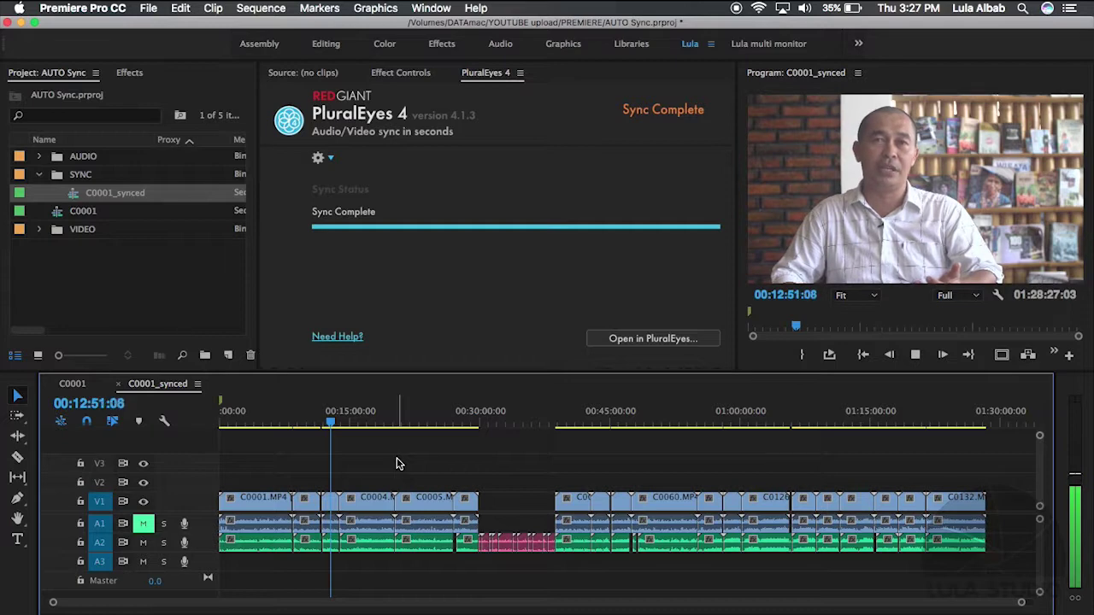
{"action": "key", "text": "space"}
{"action": "left_click", "coordinate": [425, 424]}
{"action": "key", "text": "space"}
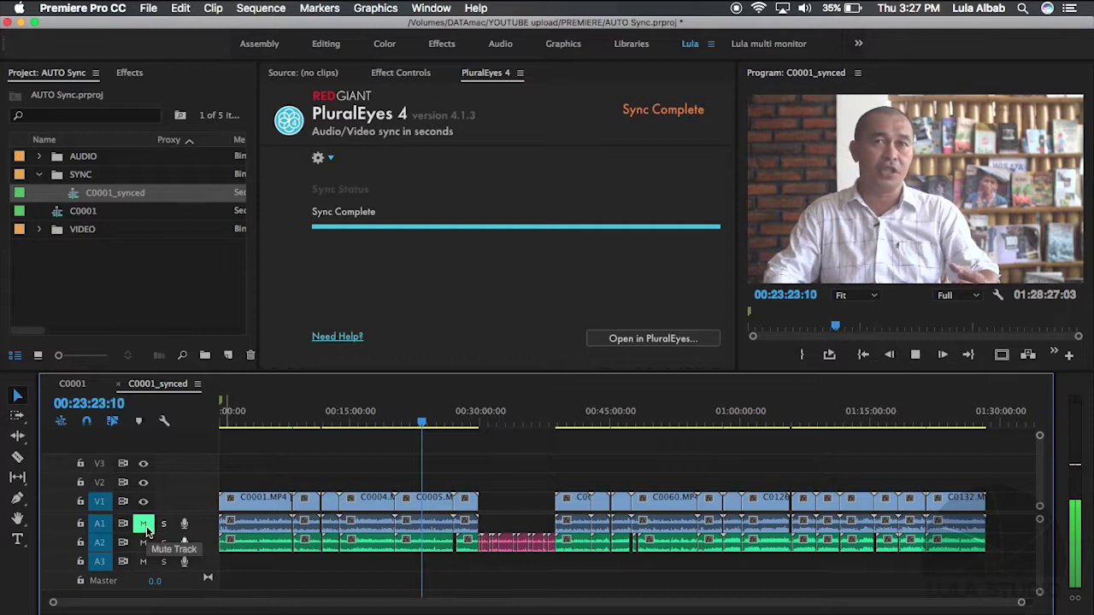
{"action": "left_click", "coordinate": [145, 529]}
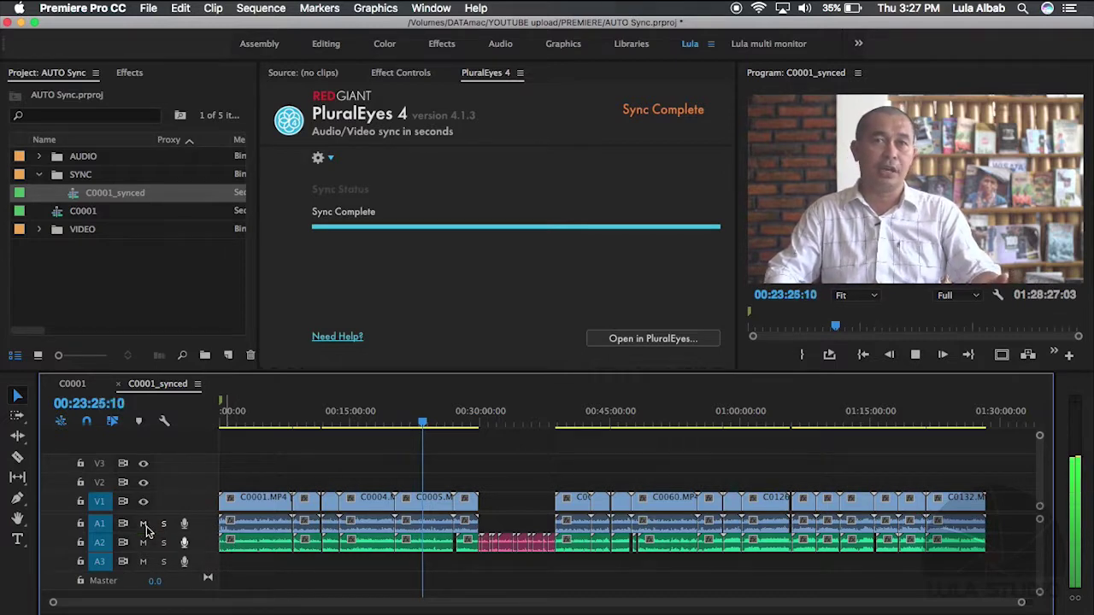
{"action": "left_click", "coordinate": [143, 525]}
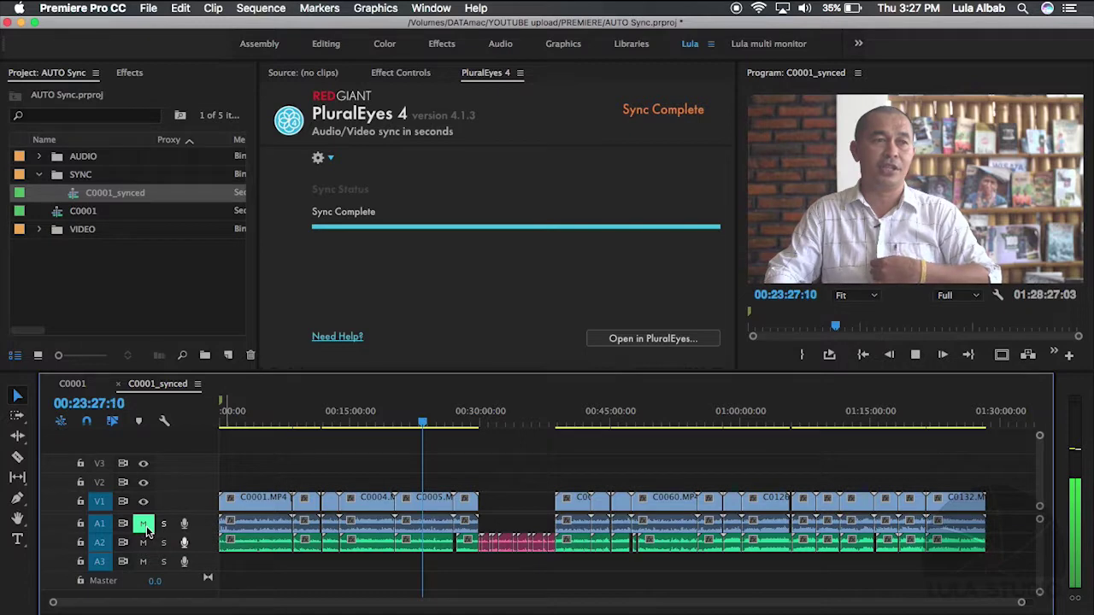
{"action": "left_click", "coordinate": [476, 425]}
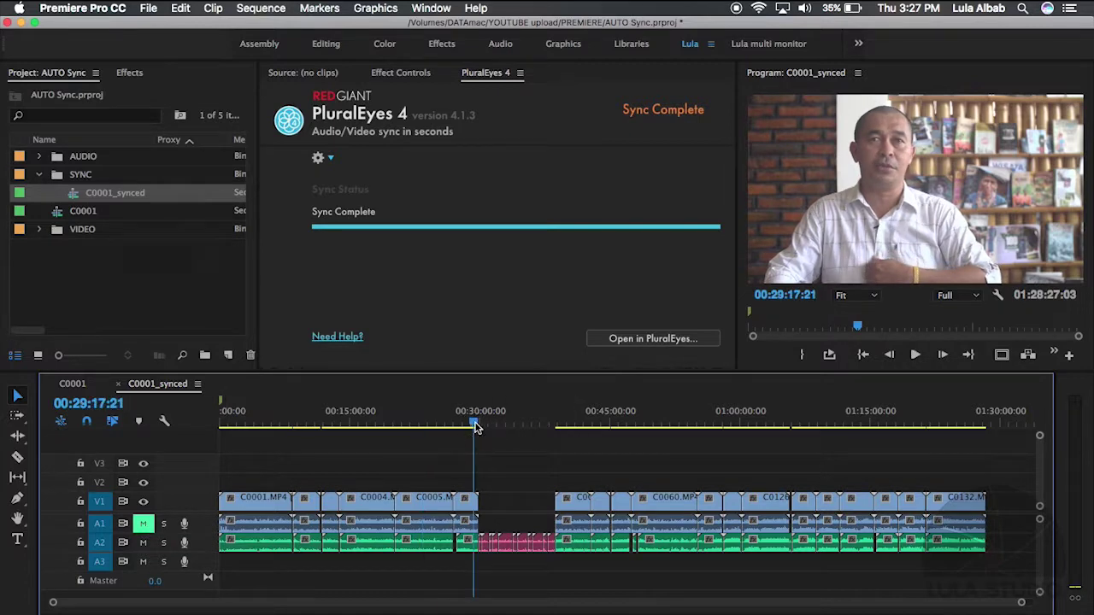
{"action": "left_click", "coordinate": [485, 425]}
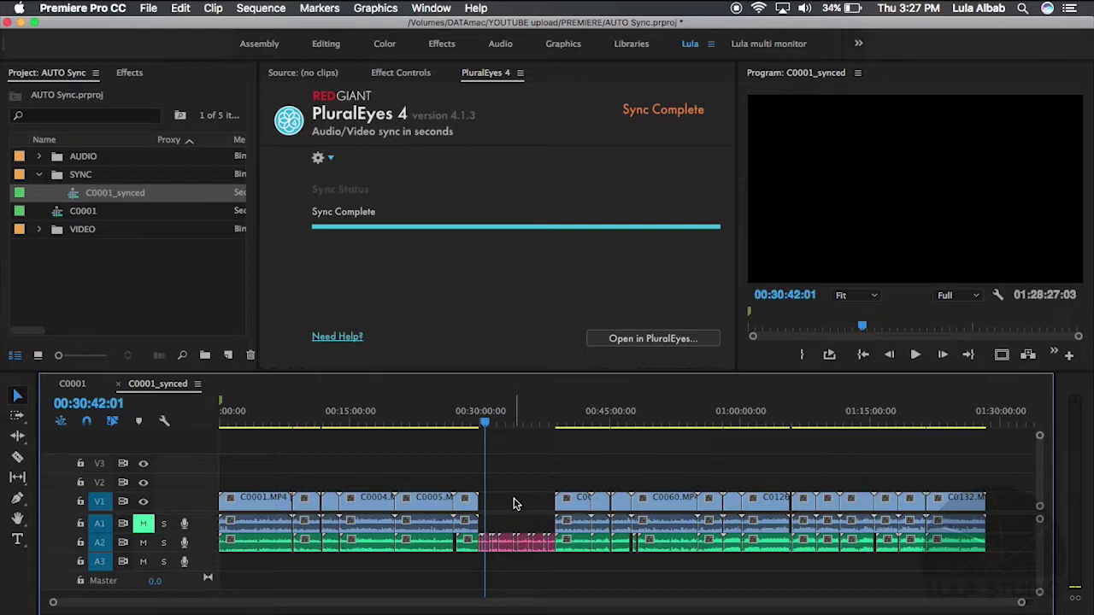
{"action": "left_click", "coordinate": [564, 425]}
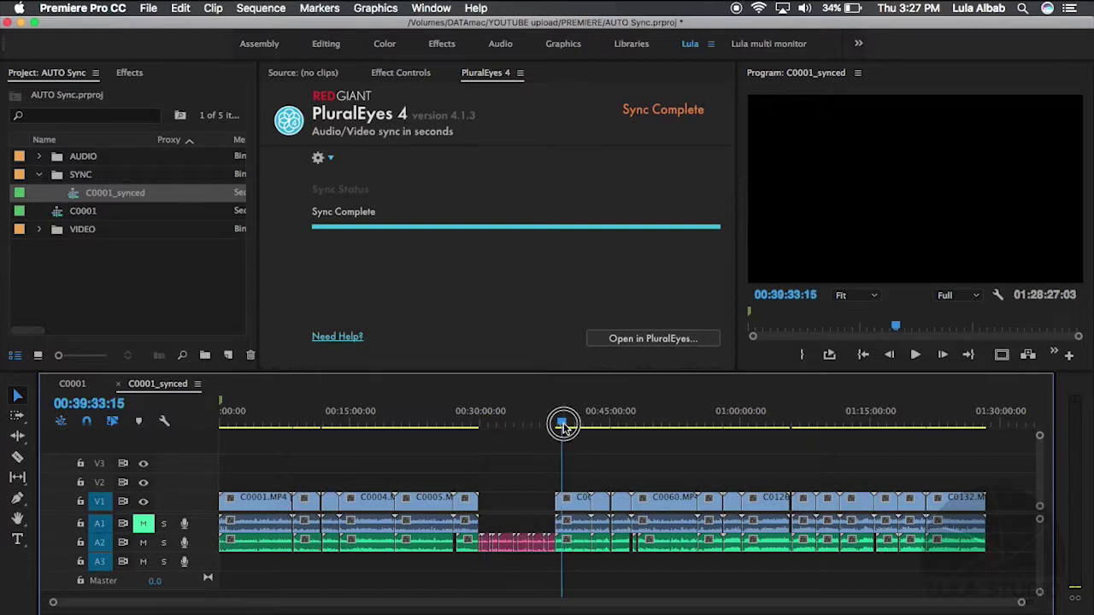
{"action": "left_click", "coordinate": [616, 424]}
{"action": "key", "text": "="}
{"action": "key", "text": "="}
{"action": "key", "text": "="}
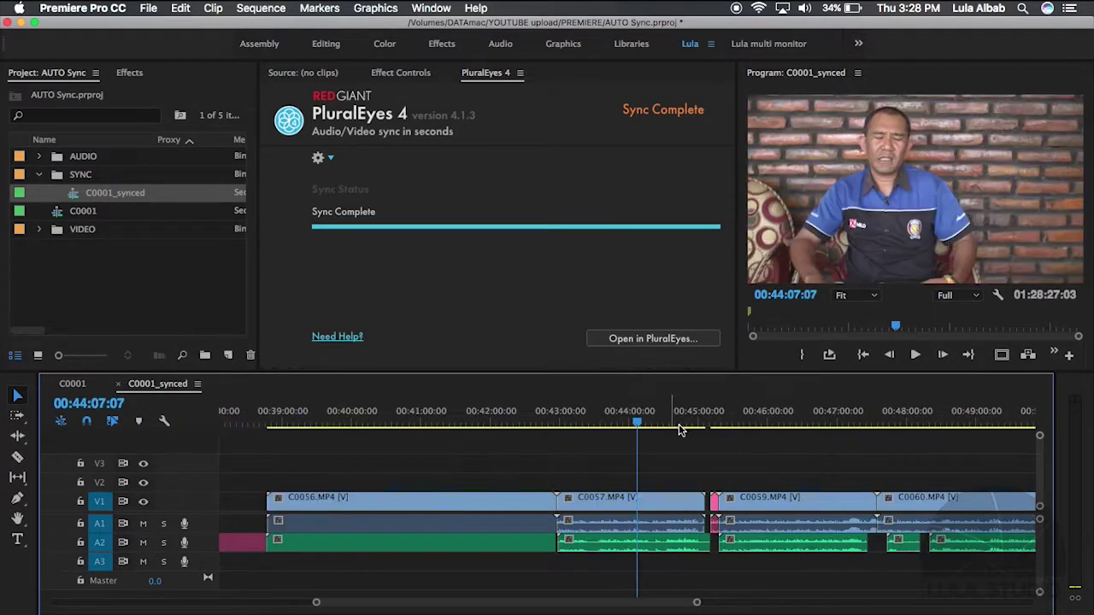
{"action": "key", "text": "="}
{"action": "key", "text": "="}
{"action": "key", "text": "="}
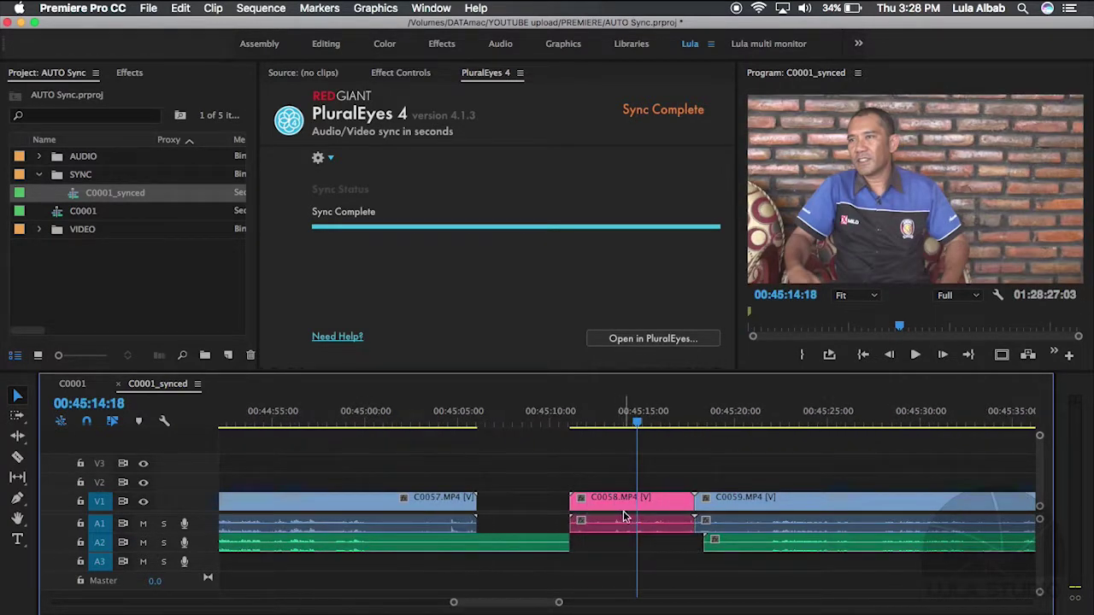
{"action": "key", "text": "Up"}
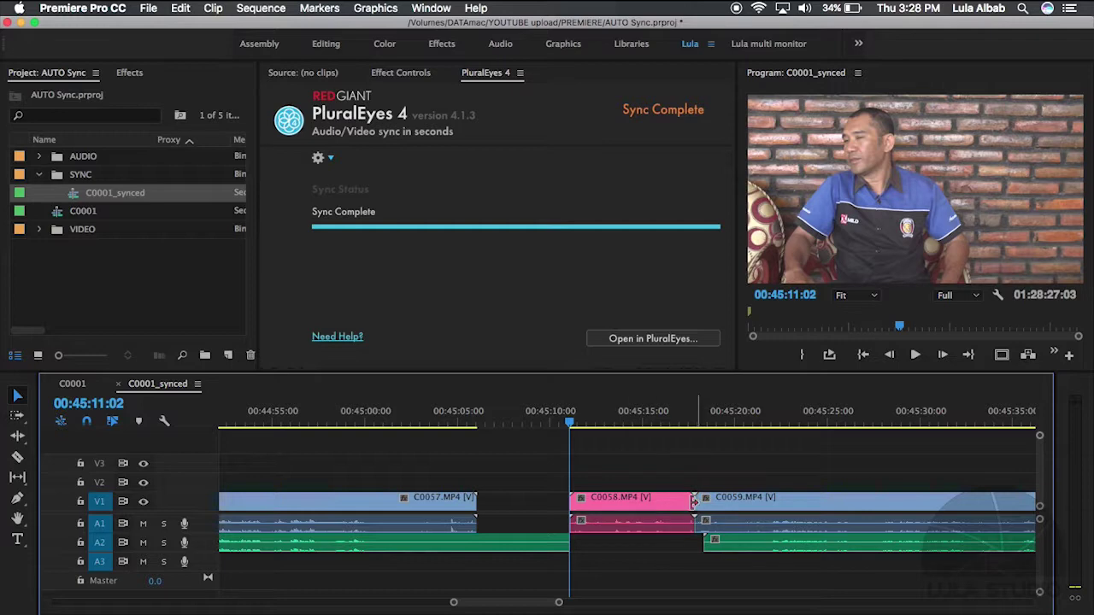
{"action": "left_click", "coordinate": [915, 355]}
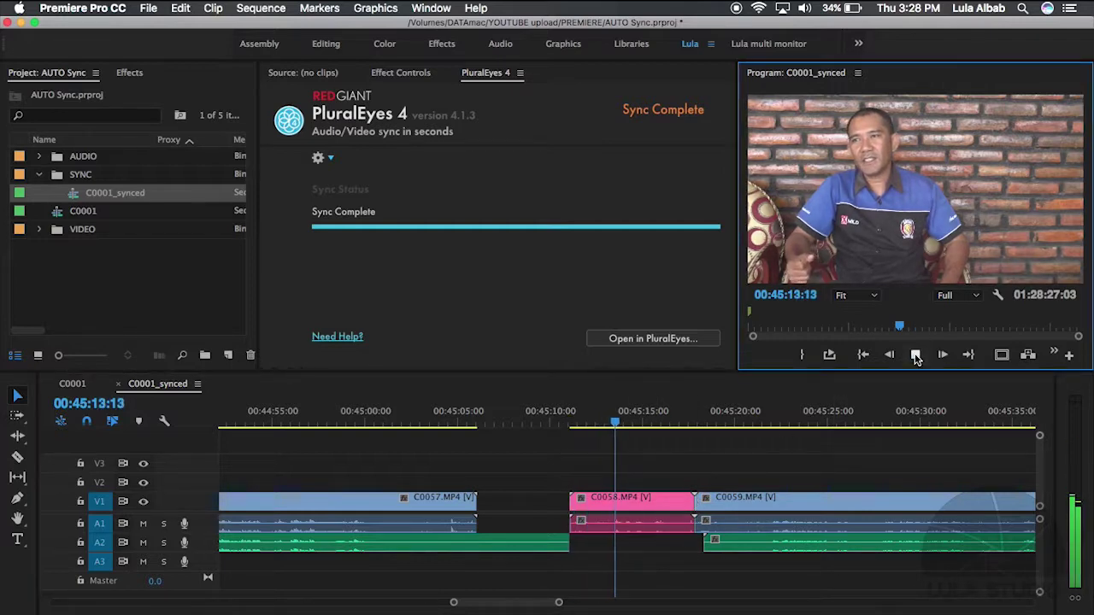
{"action": "left_click", "coordinate": [915, 355]}
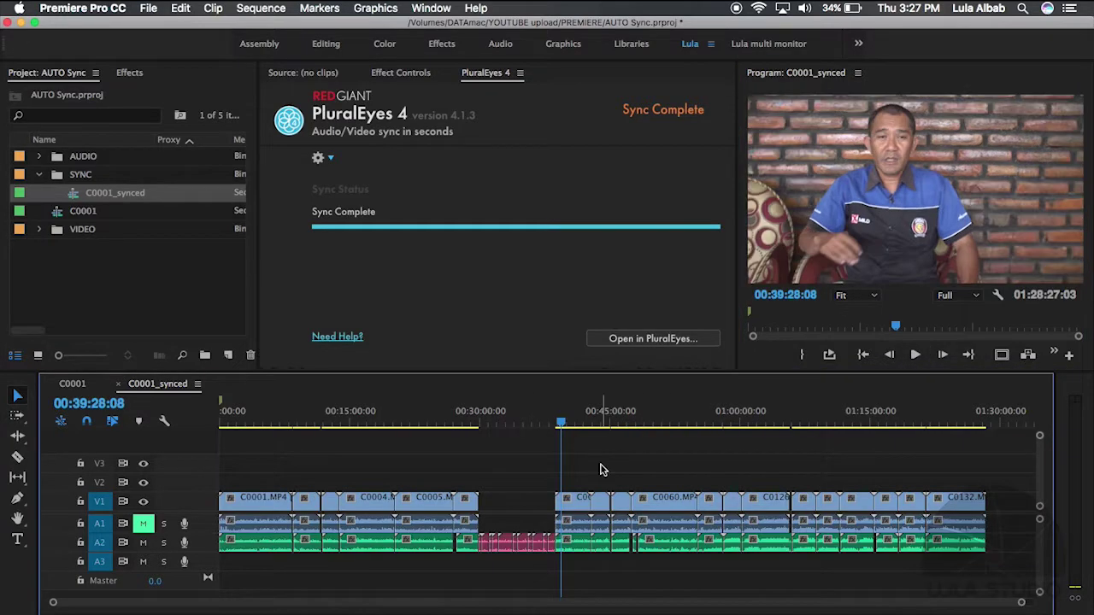
{"action": "left_click", "coordinate": [144, 524]}
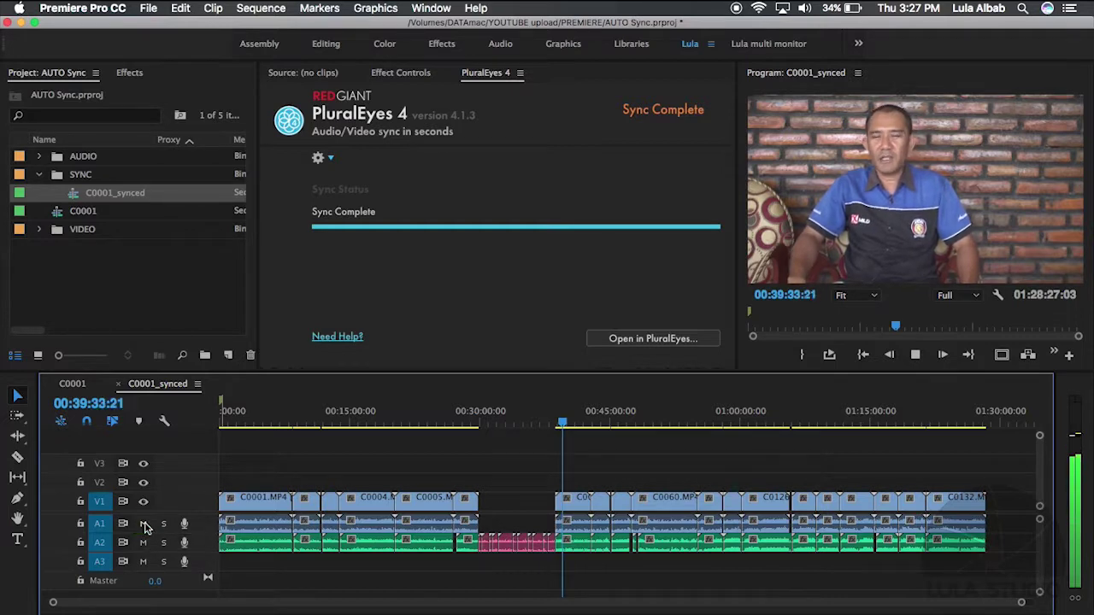
{"action": "left_click", "coordinate": [143, 525]}
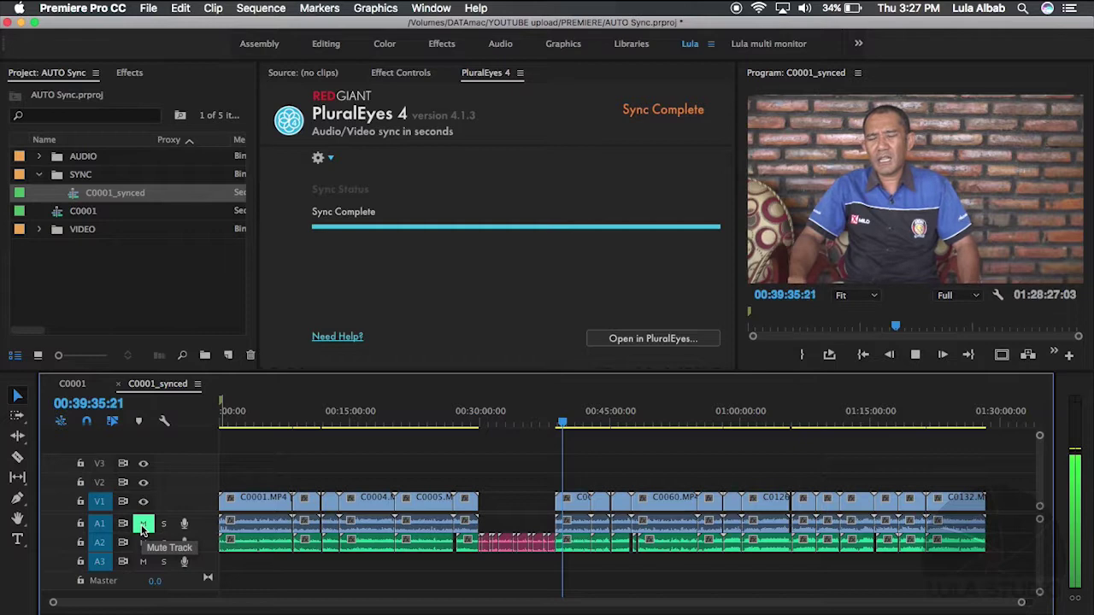
{"action": "key", "text": "space"}
{"action": "left_click", "coordinate": [623, 424]}
{"action": "left_click", "coordinate": [637, 426]}
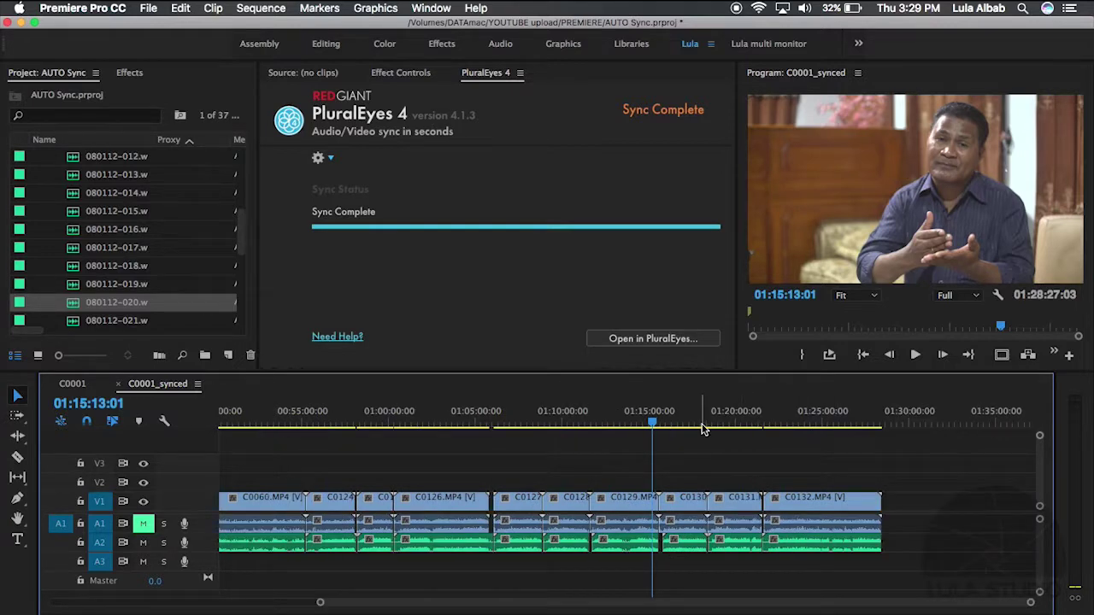
{"action": "left_click", "coordinate": [707, 419]}
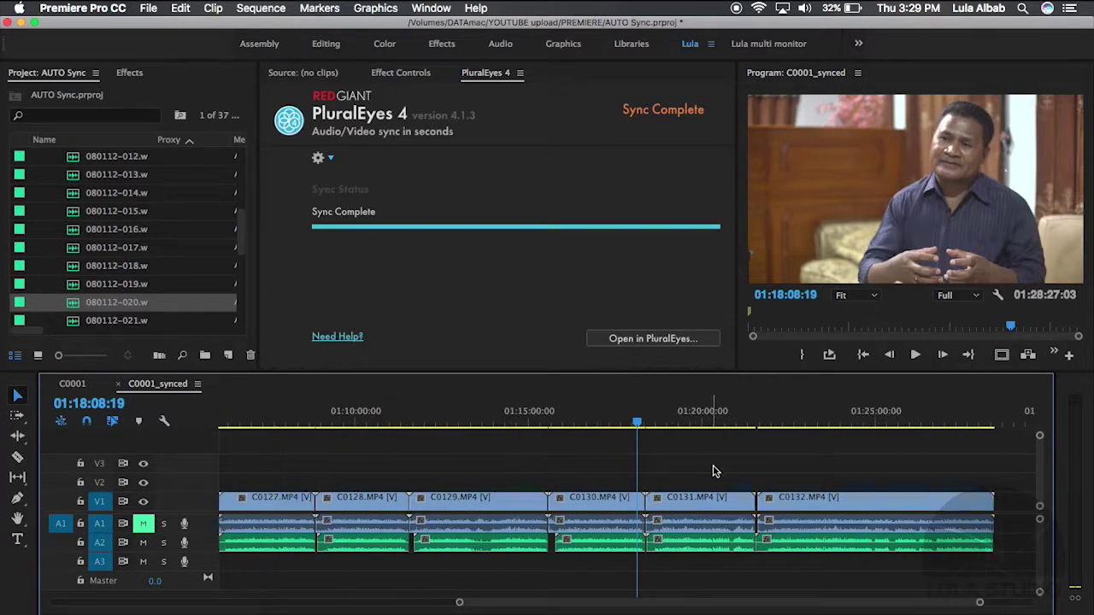
{"action": "key", "text": "backslash"}
{"action": "left_click", "coordinate": [928, 421]}
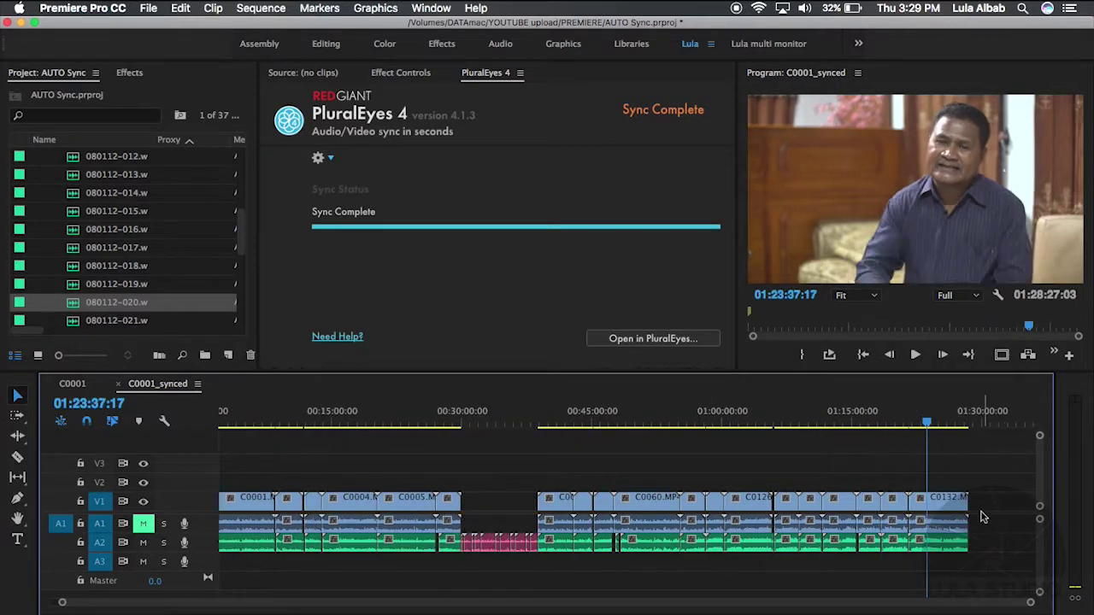
{"action": "key", "text": "equal"}
{"action": "right_click", "coordinate": [826, 528]}
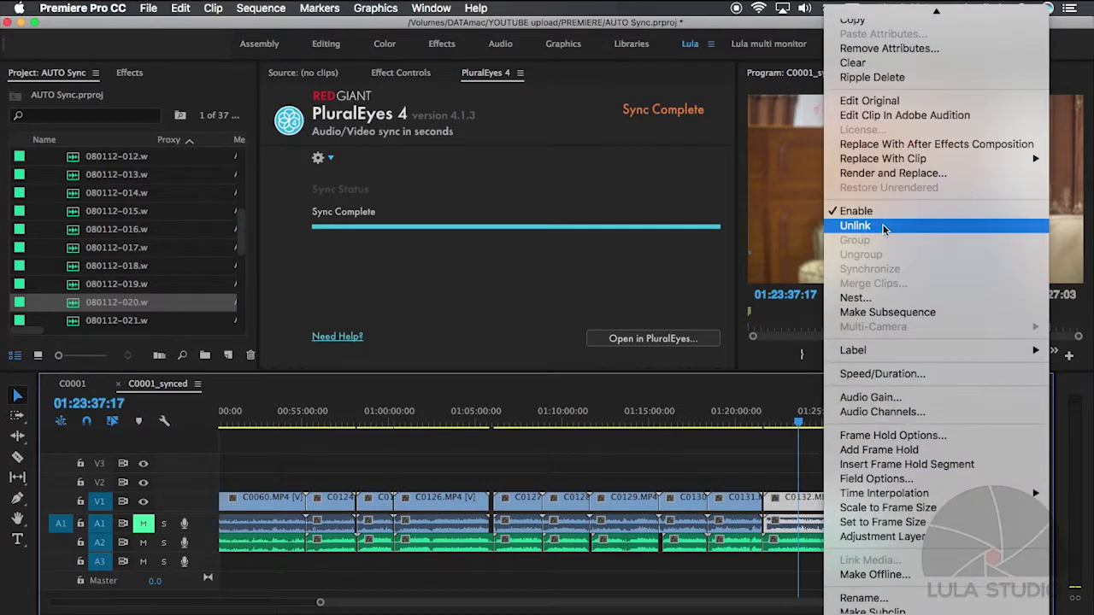
- Unlink C0132 and delete the extra A1 audio under clips C0132 and C0131
{"action": "left_click", "coordinate": [888, 226]}
{"action": "left_click", "coordinate": [865, 523]}
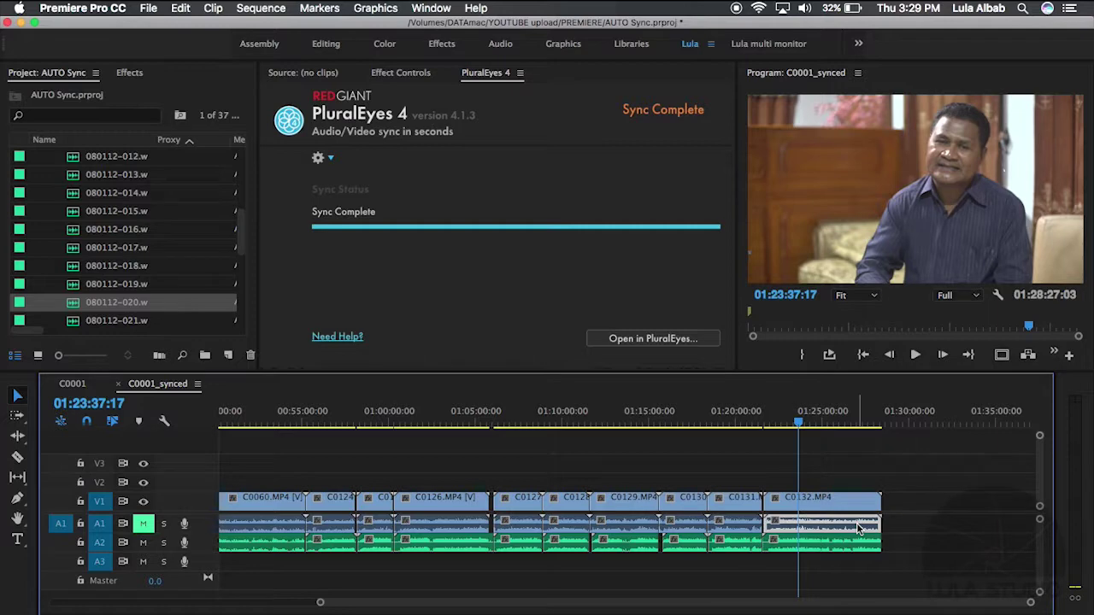
{"action": "key", "text": "Delete"}
{"action": "left_click_drag", "start_coordinate": [907, 495], "coordinate": [768, 554]}
{"action": "right_click", "coordinate": [842, 544]}
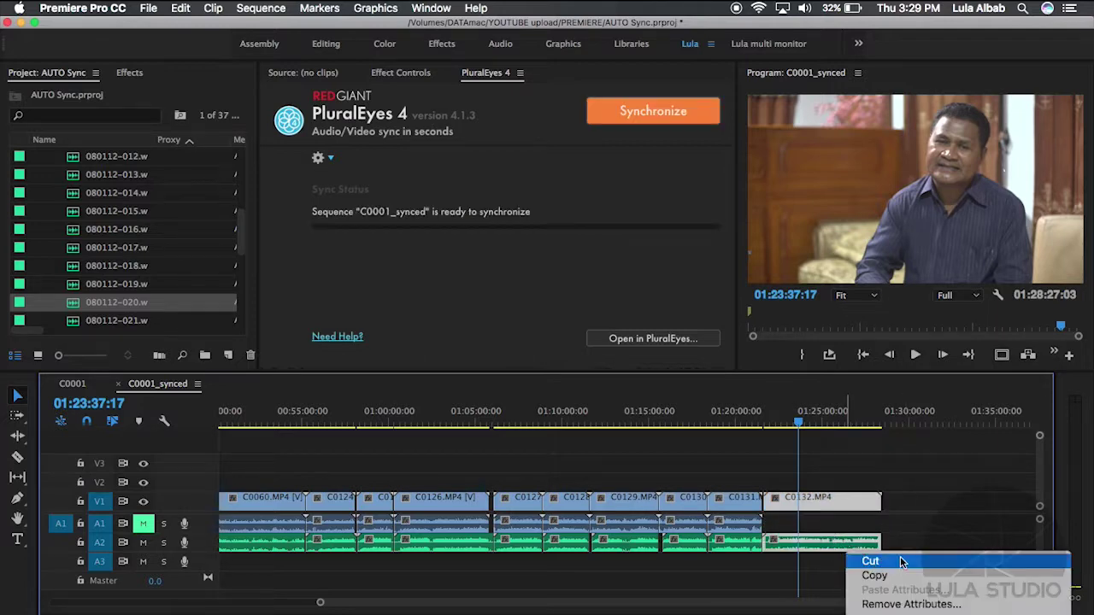
{"action": "key", "text": "Escape"}
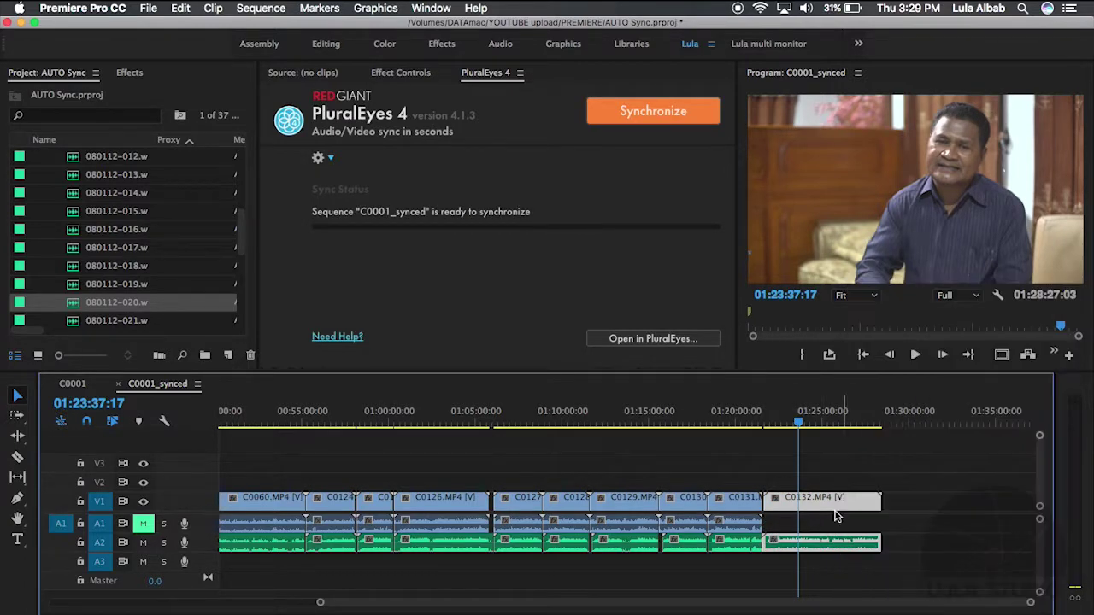
{"action": "right_click", "coordinate": [752, 520]}
{"action": "left_click", "coordinate": [766, 520]}
- Deselect the clips and play back the edited end section to check it
{"action": "right_click", "coordinate": [721, 535]}
{"action": "key", "text": "Escape"}
{"action": "left_click", "coordinate": [812, 500]}
{"action": "left_click", "coordinate": [776, 443]}
{"action": "key", "text": "space"}
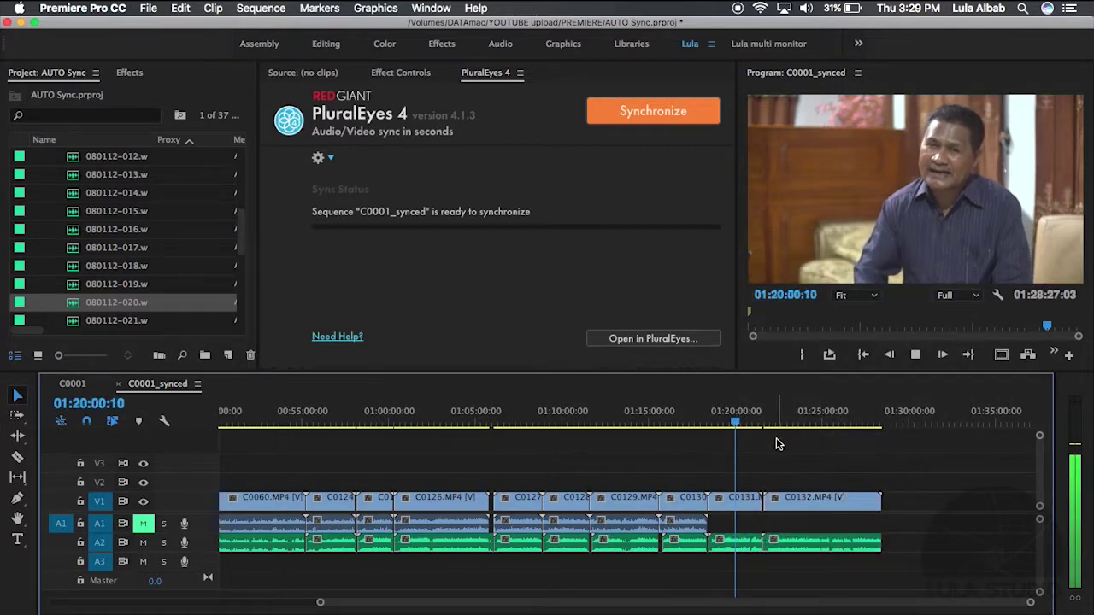
{"action": "key", "text": "space"}
- Fit the sequence and delete the unsynced pink A2 audio near 00:30:00
{"action": "key", "text": "backslash"}
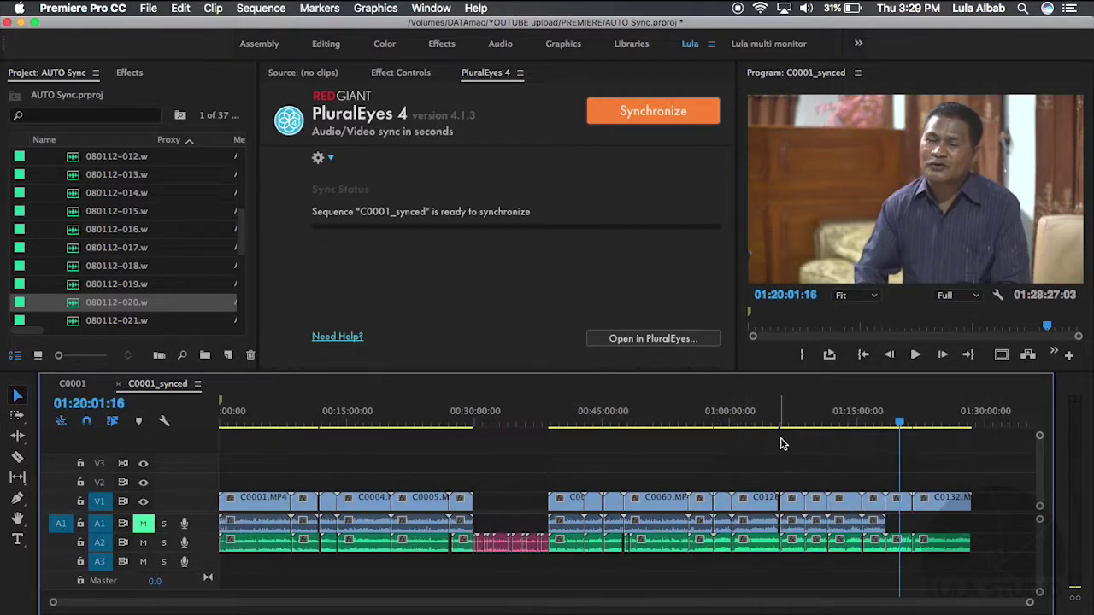
{"action": "mouse_move", "coordinate": [486, 507]}
{"action": "left_mouse_down"}
{"action": "mouse_move", "coordinate": [488, 547]}
{"action": "mouse_move", "coordinate": [544, 554]}
{"action": "left_mouse_up"}
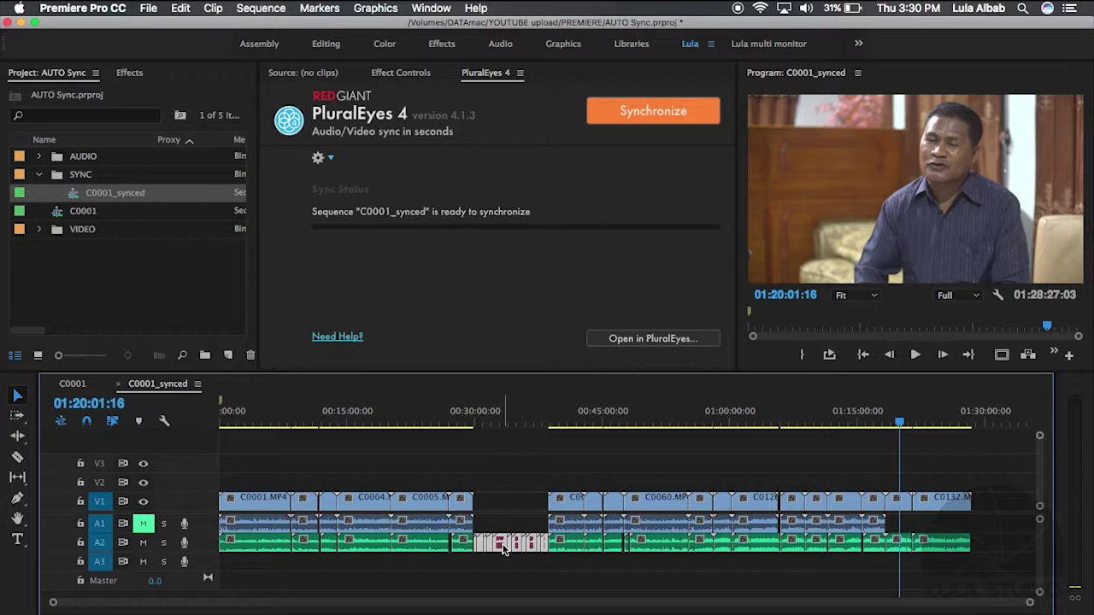
{"action": "key", "text": "Delete"}
{"action": "left_click", "coordinate": [484, 423]}
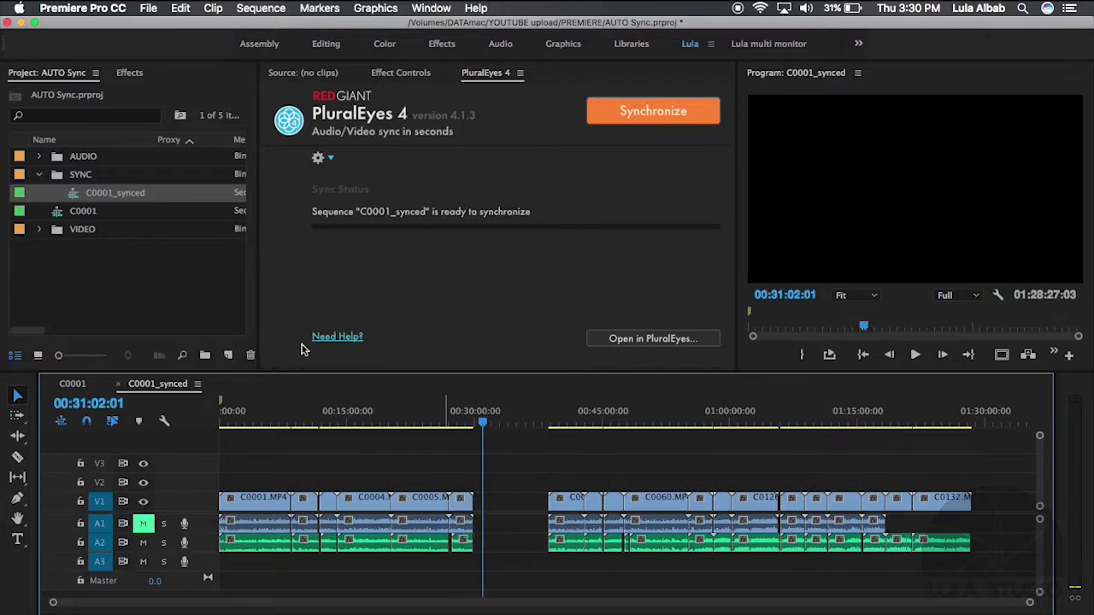